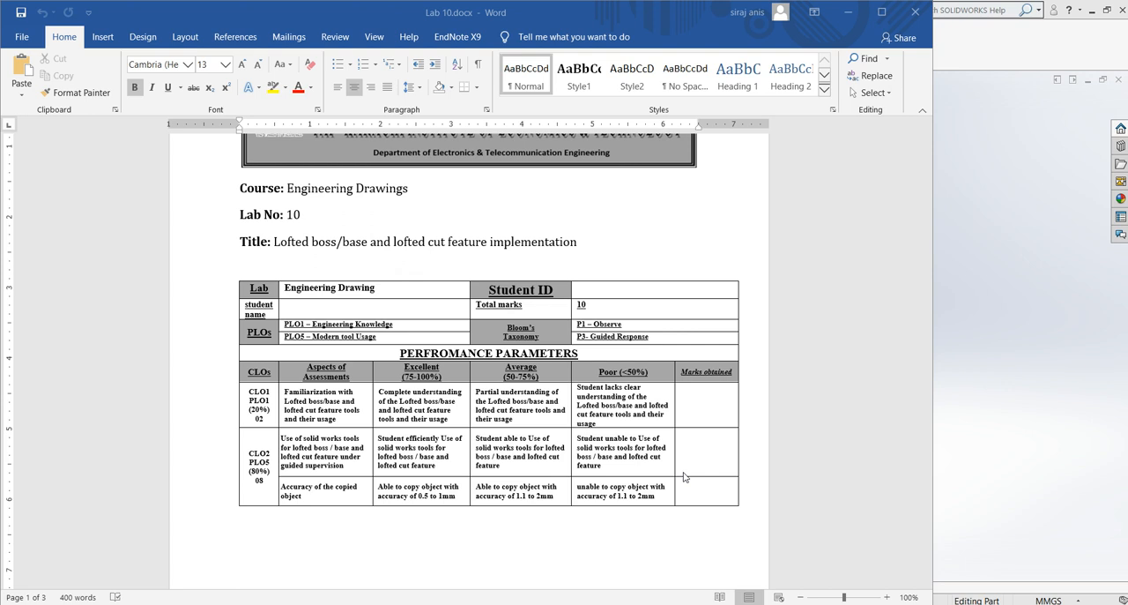
Step: Look through the Lab 10 document in Word and read its tutorial instructions for lofted boss/base and lofted cut
{"action": "left_click", "coordinate": [853, 13]}
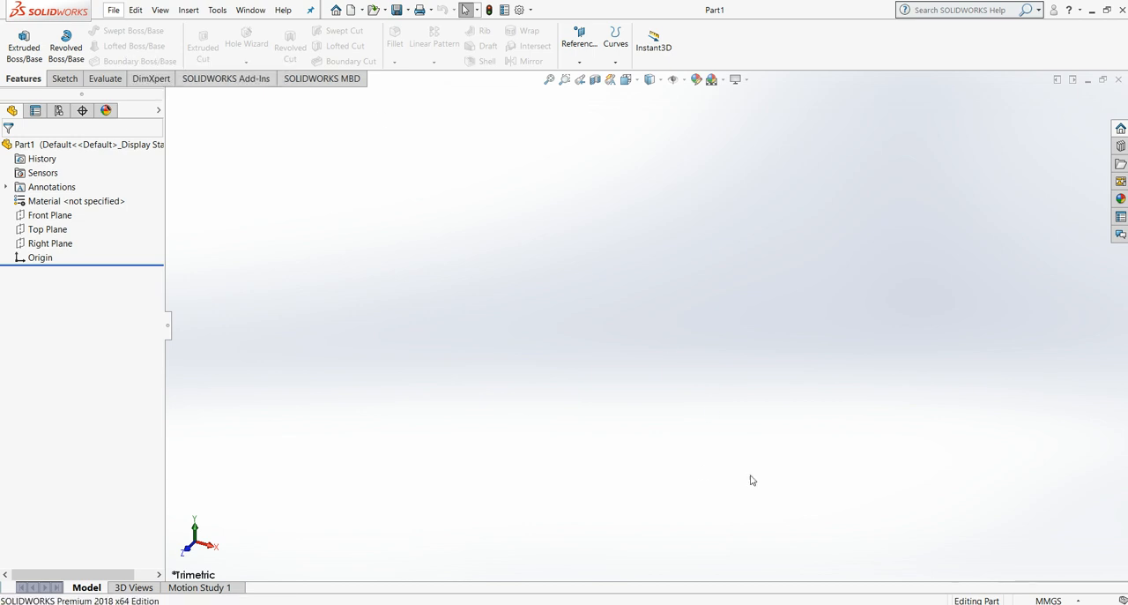
{"action": "key", "text": "alt+Tab"}
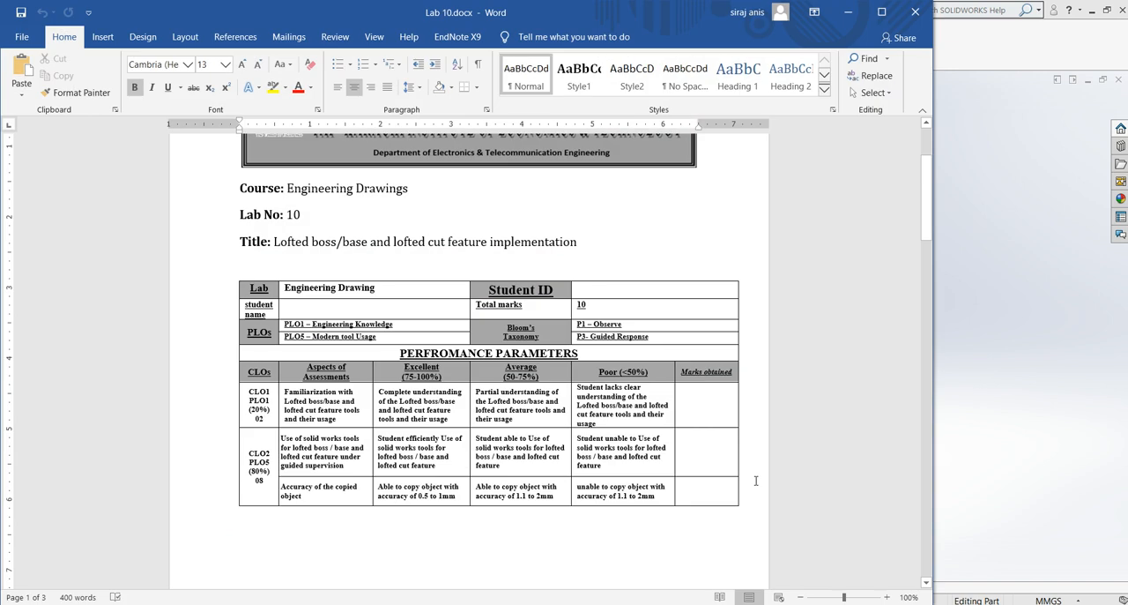
{"action": "scroll", "coordinate": [741, 483], "scroll_direction": "down", "scroll_amount": 15}
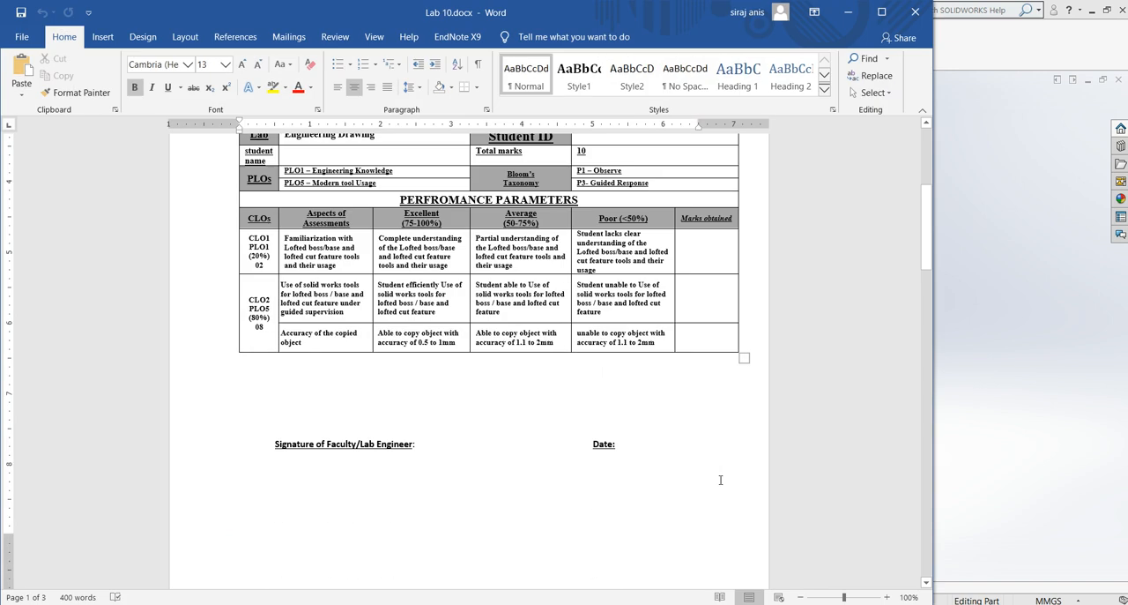
{"action": "scroll", "coordinate": [733, 482], "scroll_direction": "down", "scroll_amount": 5}
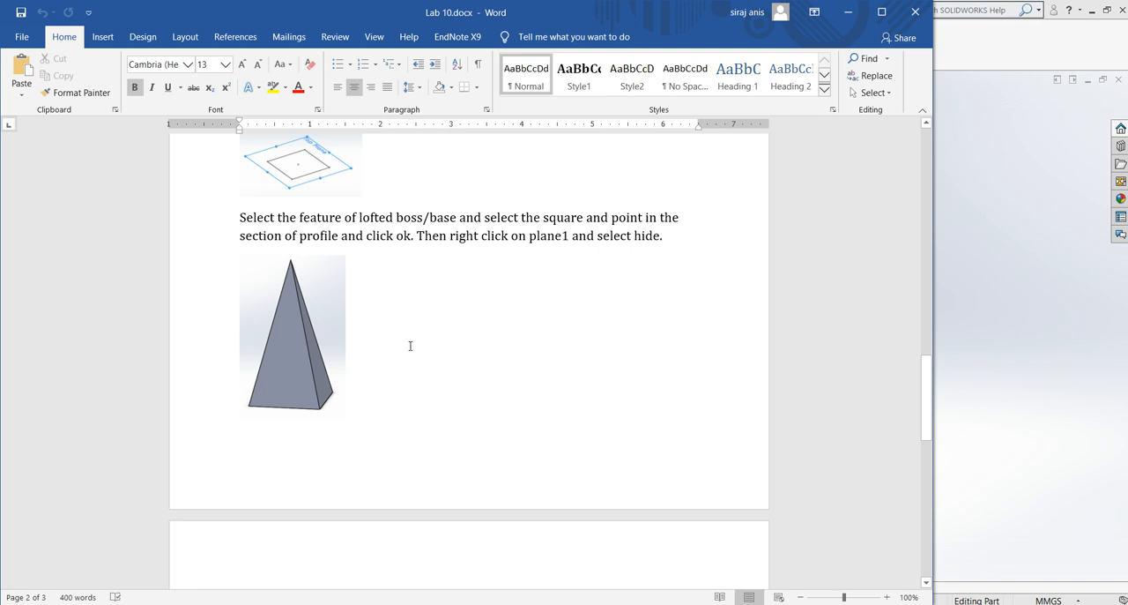
{"action": "scroll", "coordinate": [410, 346], "scroll_direction": "up", "scroll_amount": 8}
{"action": "scroll", "coordinate": [411, 347], "scroll_direction": "up", "scroll_amount": 1}
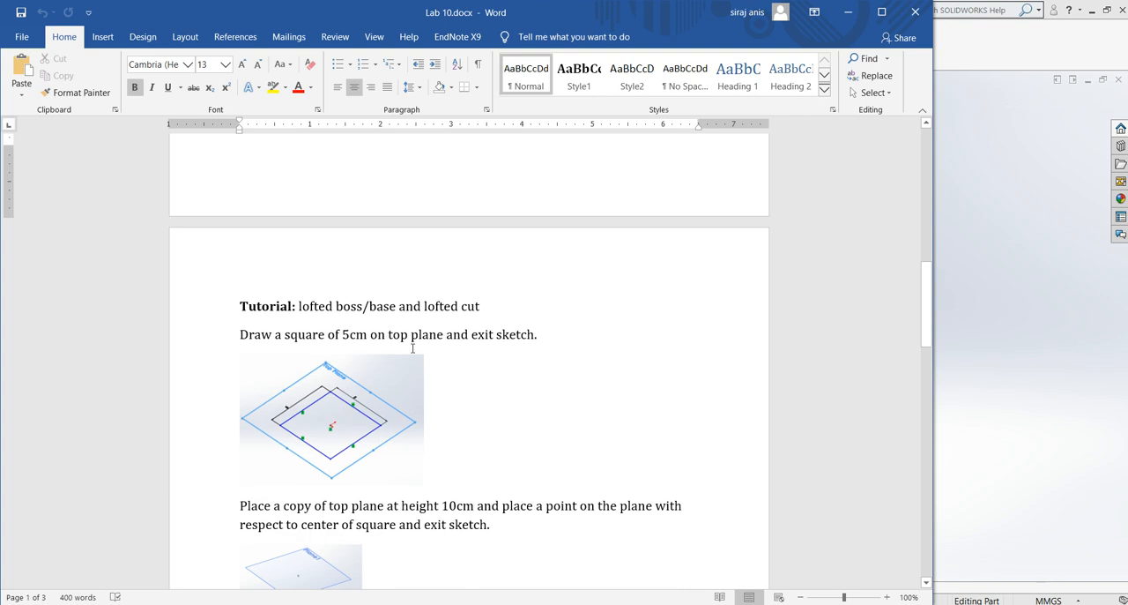
{"action": "scroll", "coordinate": [411, 347], "scroll_direction": "down", "scroll_amount": 1}
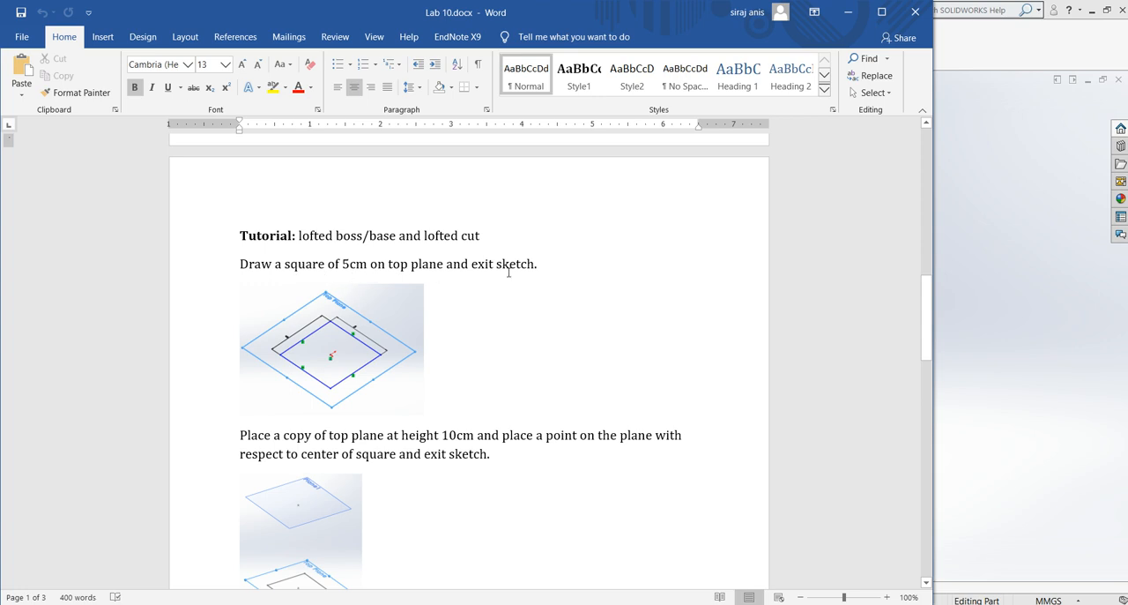
Step: Switch to SOLIDWORKS and sketch a corner rectangle about 79 by 40 mm on the Top Plane
{"action": "key", "text": "alt+Tab"}
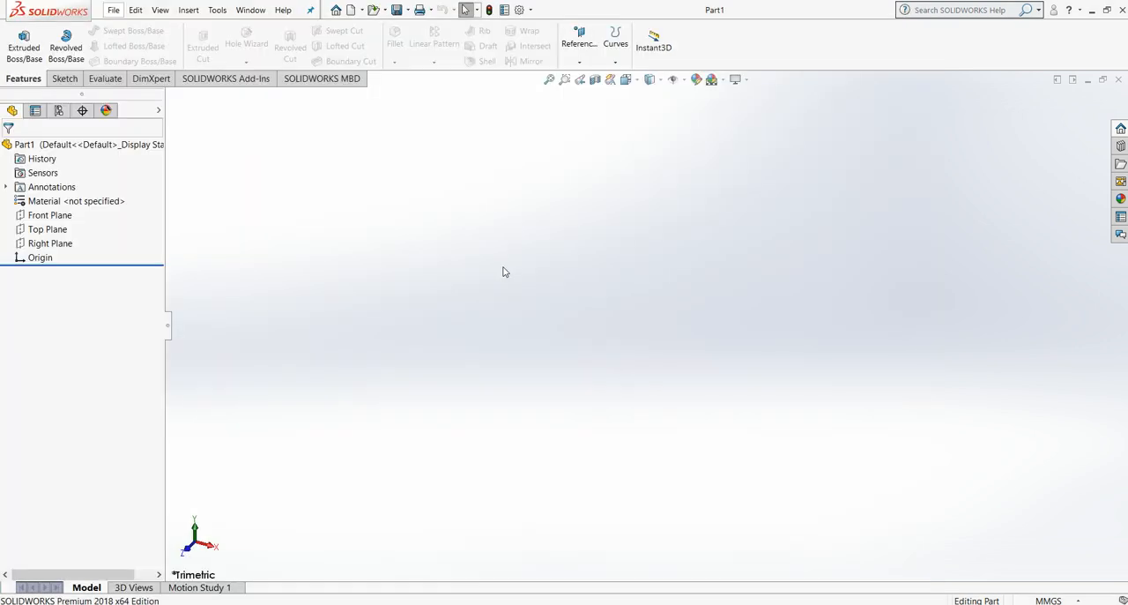
{"action": "left_click", "coordinate": [58, 79]}
{"action": "left_click", "coordinate": [110, 45]}
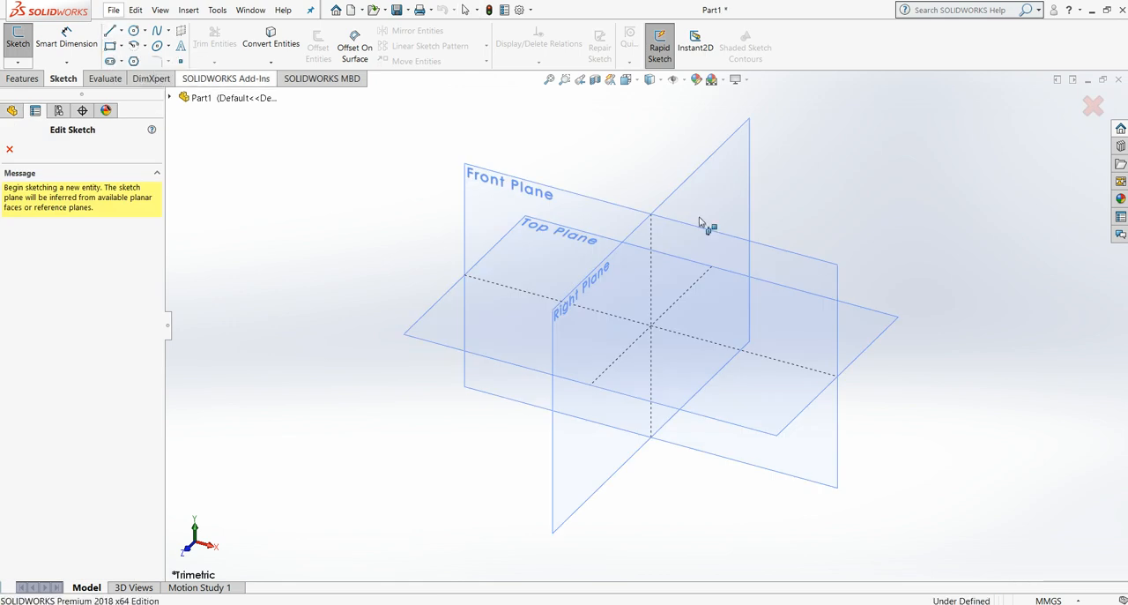
{"action": "left_click", "coordinate": [438, 311]}
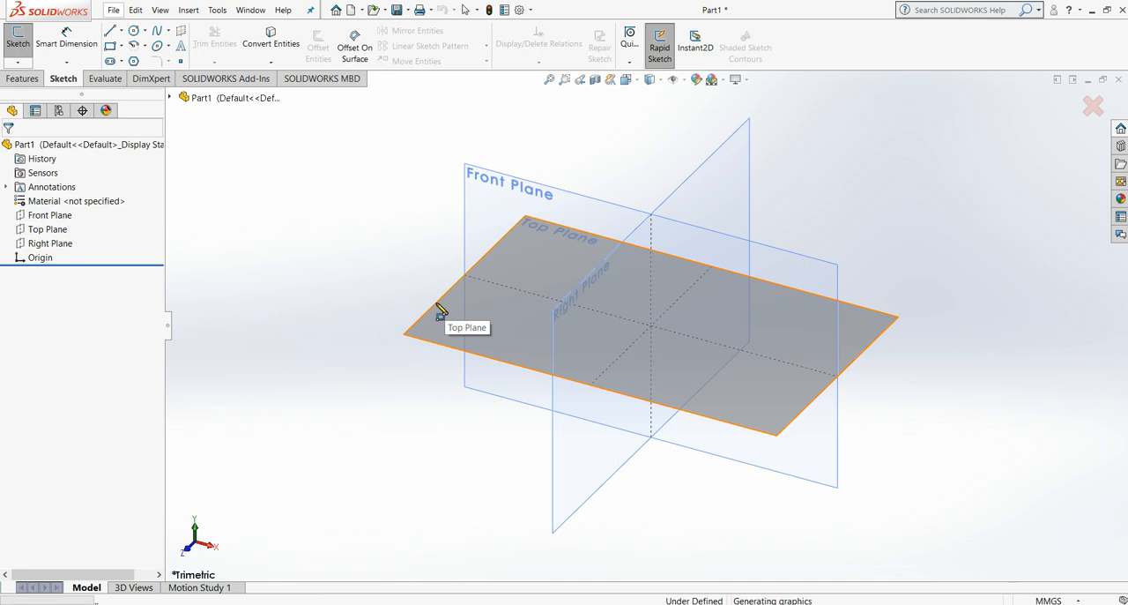
{"action": "left_click", "coordinate": [436, 304]}
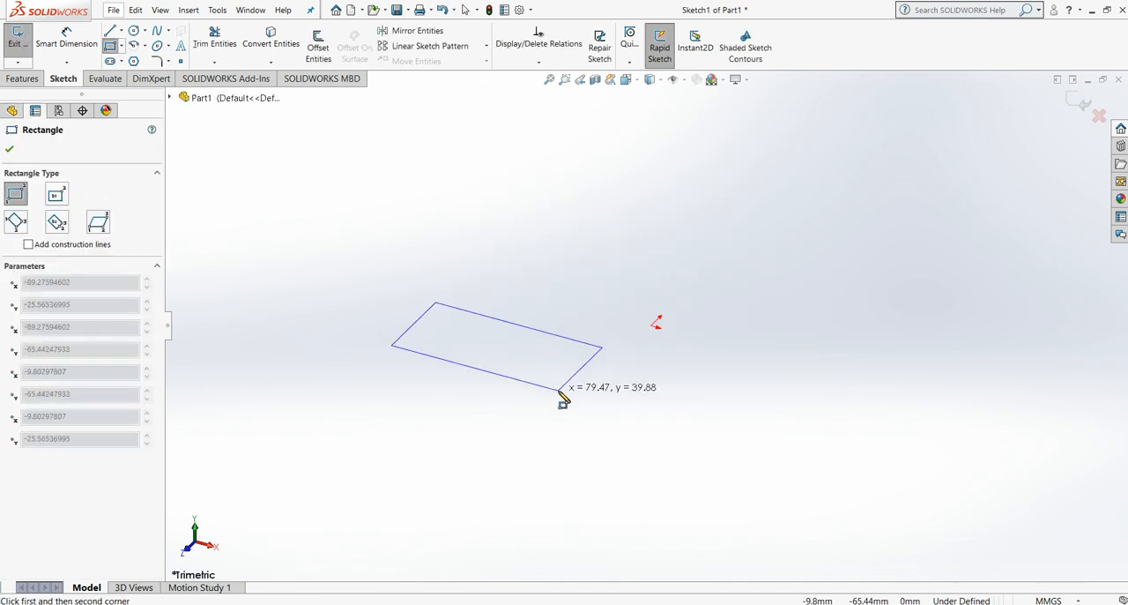
{"action": "left_click", "coordinate": [559, 390]}
{"action": "key", "text": "Escape"}
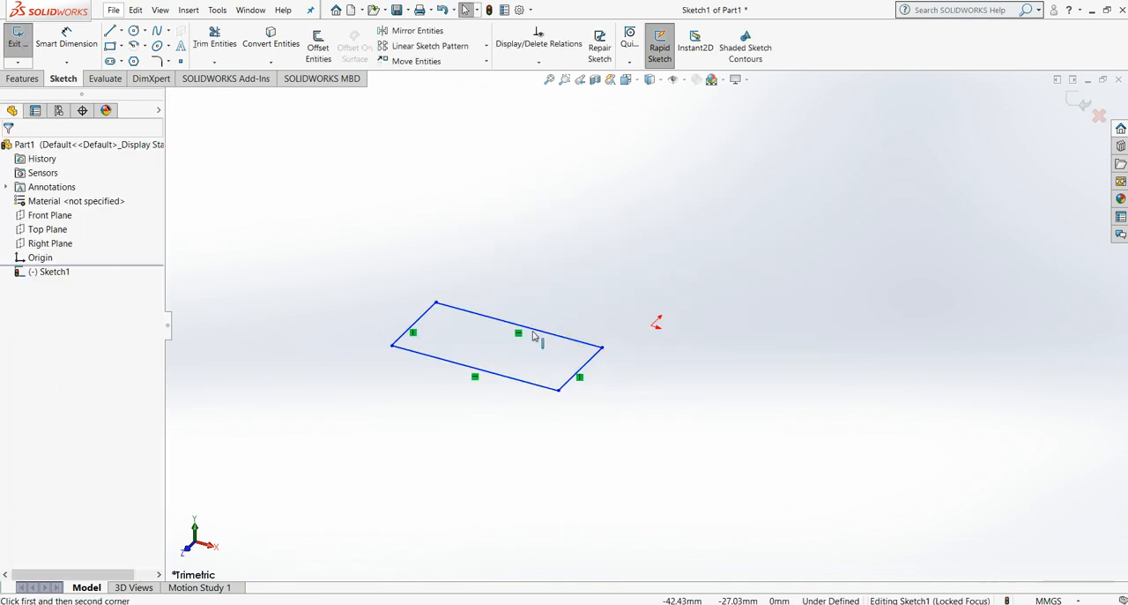
Step: Set two adjacent sides of the rectangle to 50 mm each and exit the sketch
{"action": "left_click", "coordinate": [534, 332]}
{"action": "type", "text": "50"}
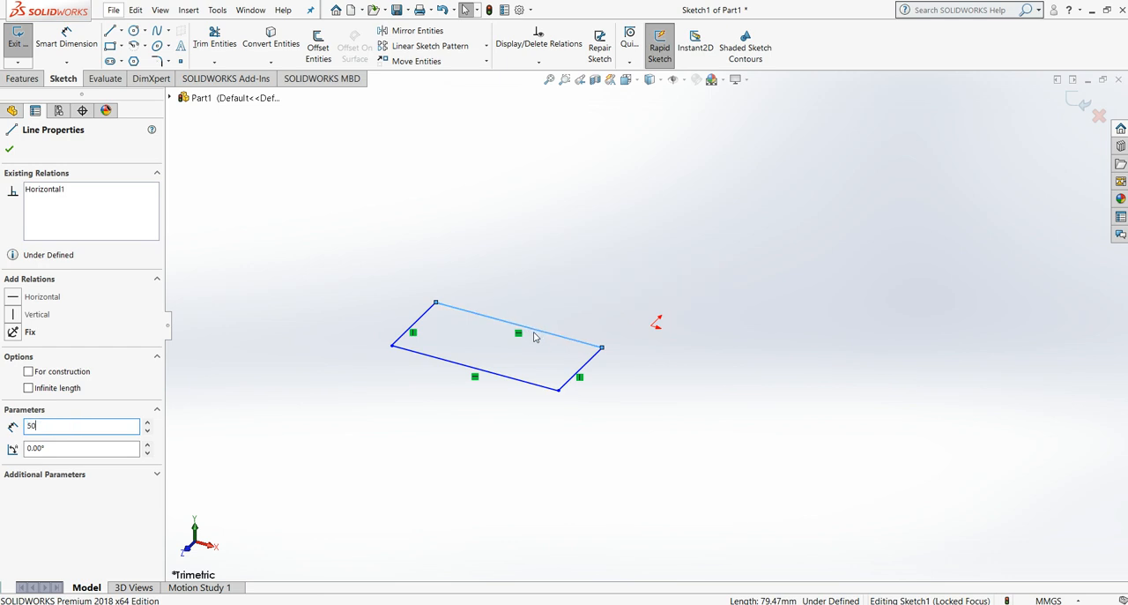
{"action": "key", "text": "Return"}
{"action": "left_click", "coordinate": [512, 364]}
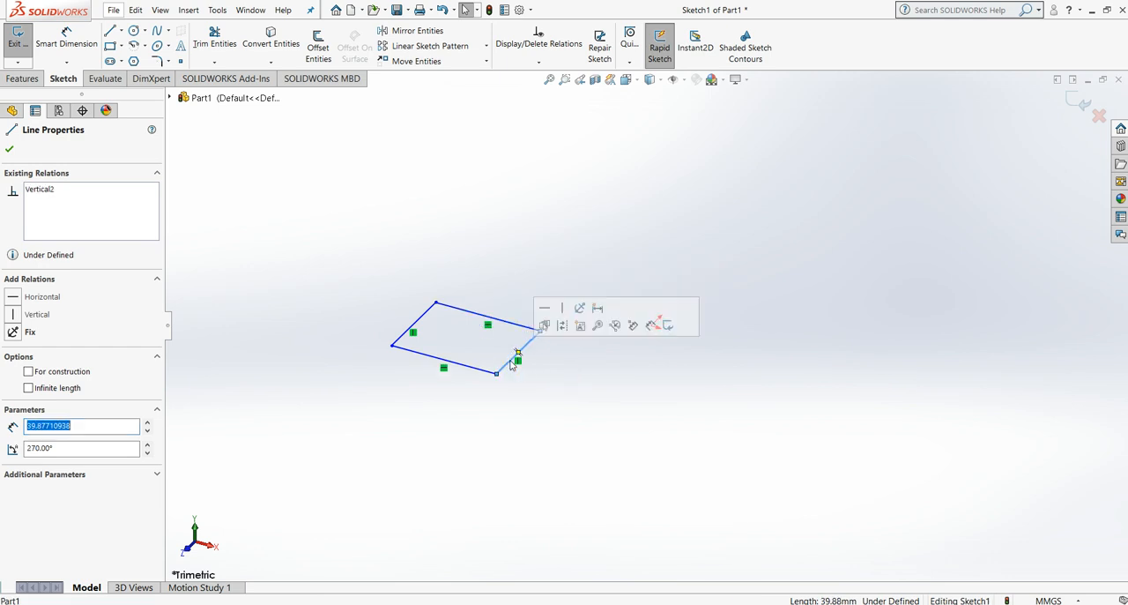
{"action": "type", "text": "50"}
{"action": "key", "text": "Return"}
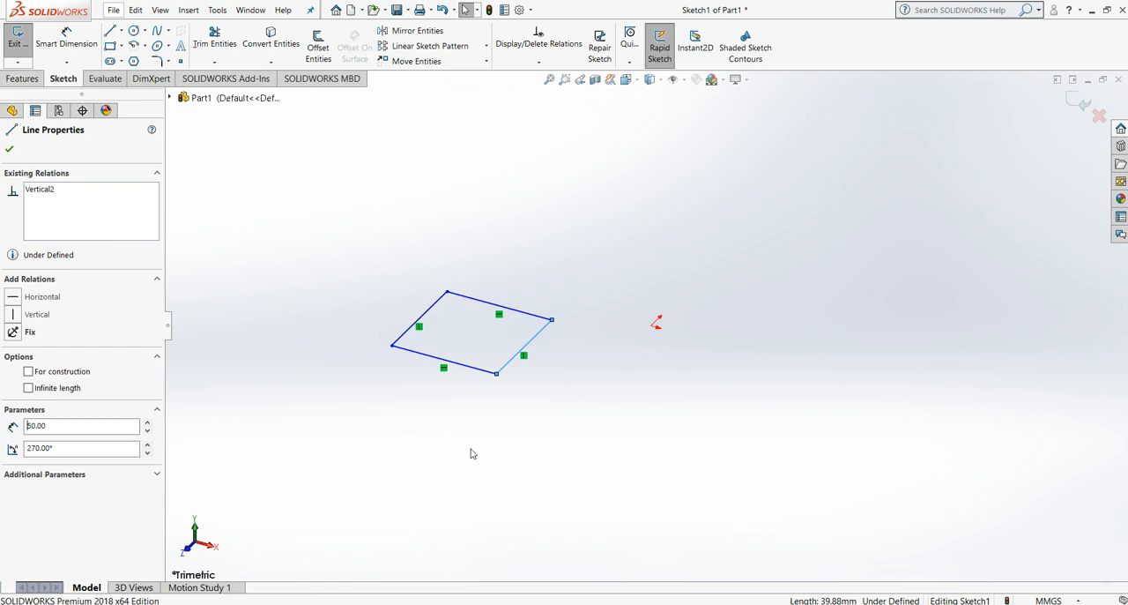
{"action": "left_click", "coordinate": [1075, 98]}
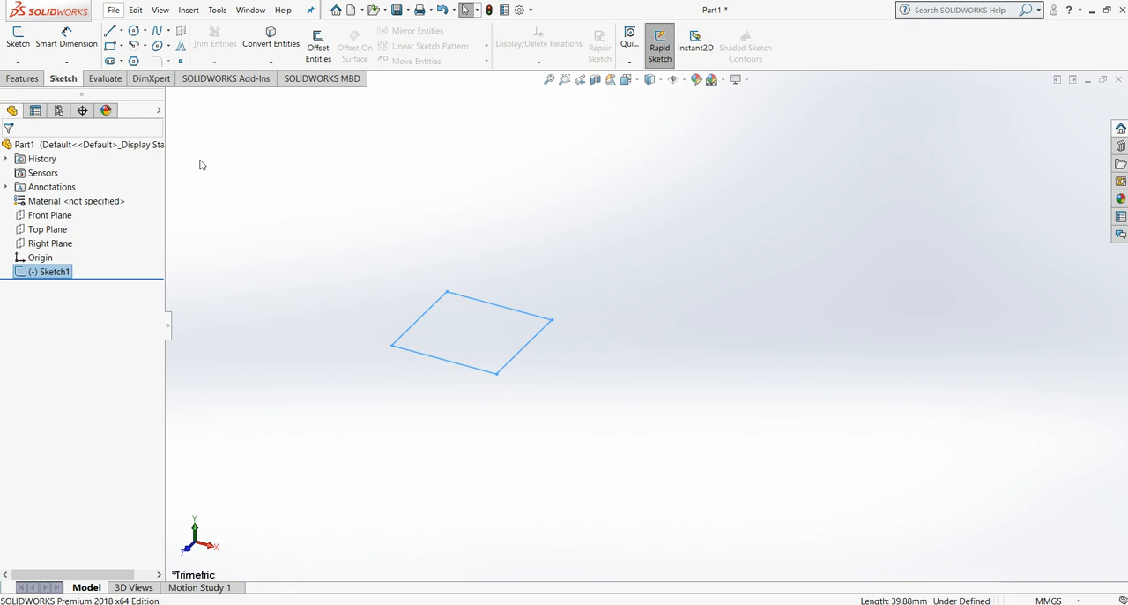
Step: Check the Word lab sheet for the instruction on copying the top plane and placing a point, and return to SOLIDWORKS
{"action": "key", "text": "alt+Tab"}
{"action": "scroll", "coordinate": [337, 438], "scroll_direction": "down", "scroll_amount": 3}
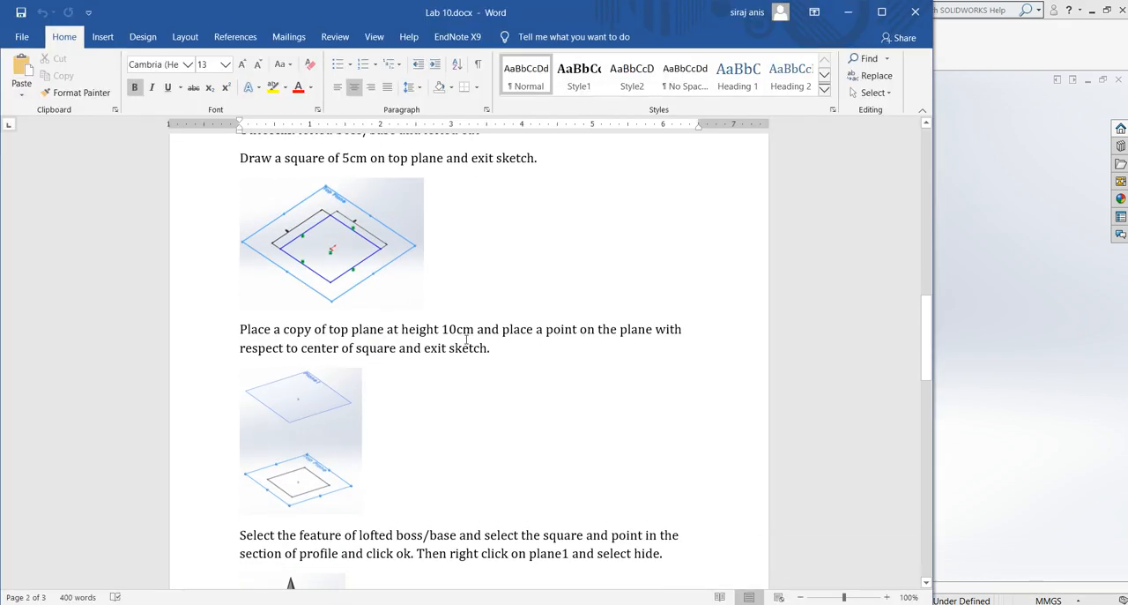
{"action": "key", "text": "alt+Tab"}
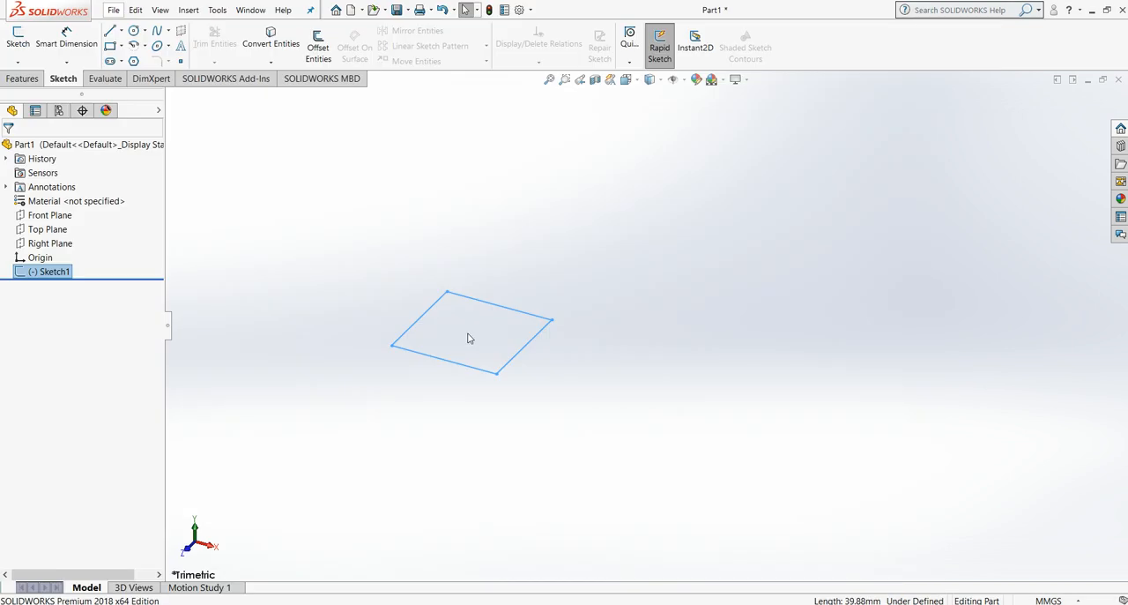
Step: Start a new reference plane with the Top Plane as its first reference
{"action": "left_click", "coordinate": [636, 82]}
{"action": "left_click", "coordinate": [507, 320]}
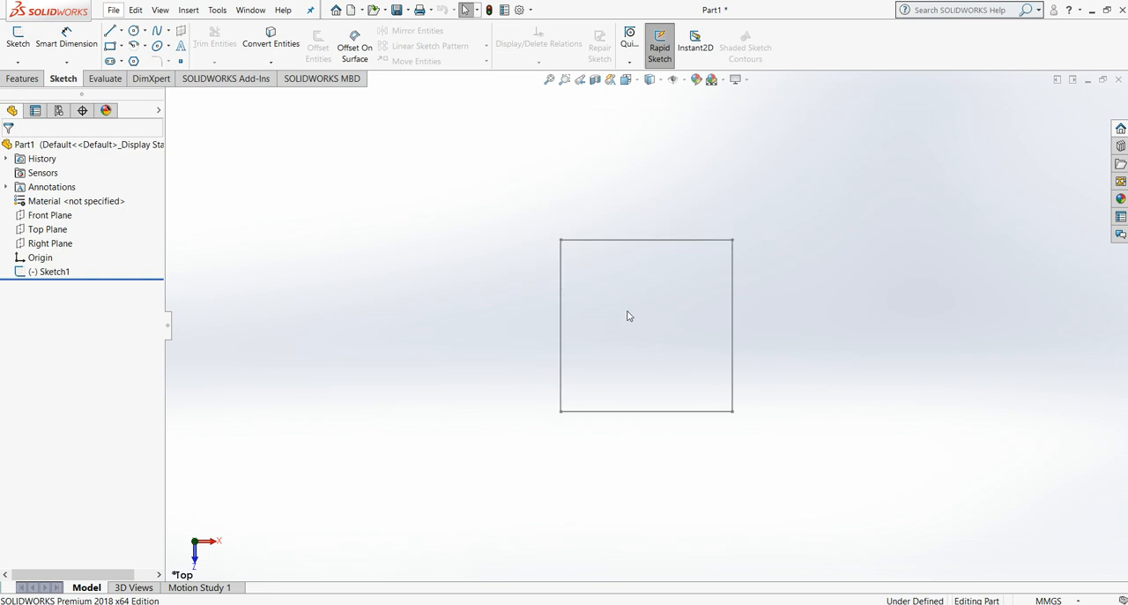
{"action": "left_click", "coordinate": [22, 78]}
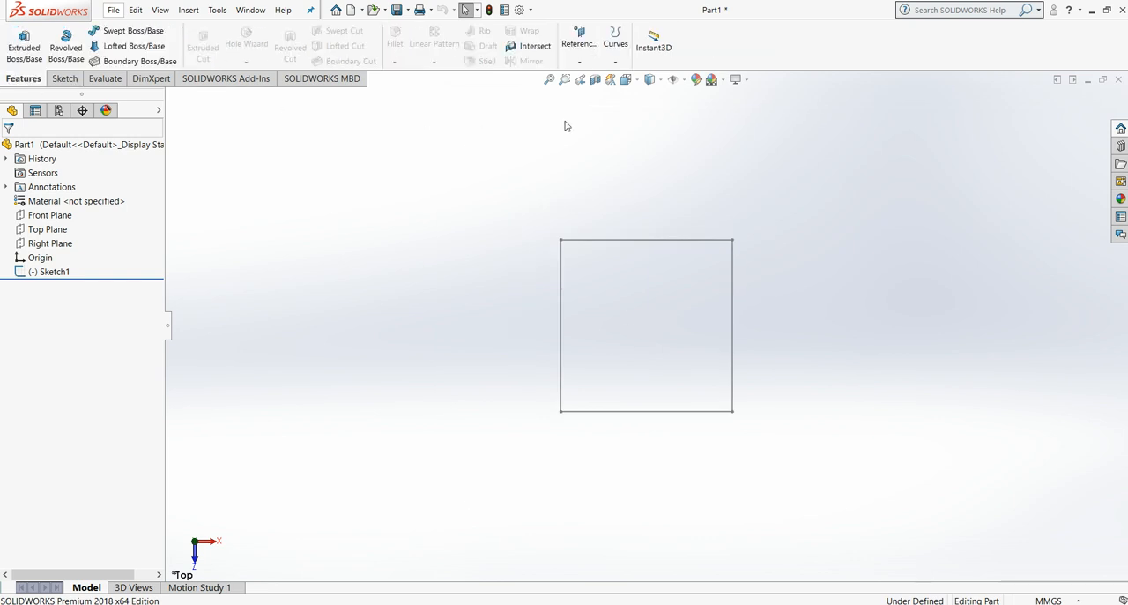
{"action": "left_click", "coordinate": [577, 62]}
{"action": "left_click", "coordinate": [587, 79]}
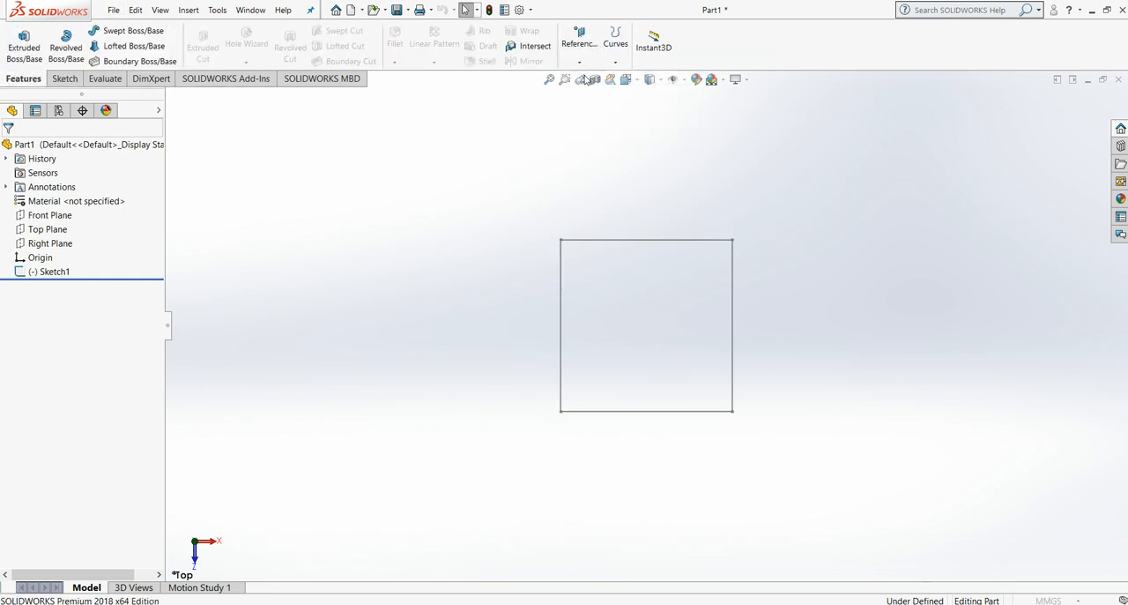
{"action": "left_click", "coordinate": [170, 97]}
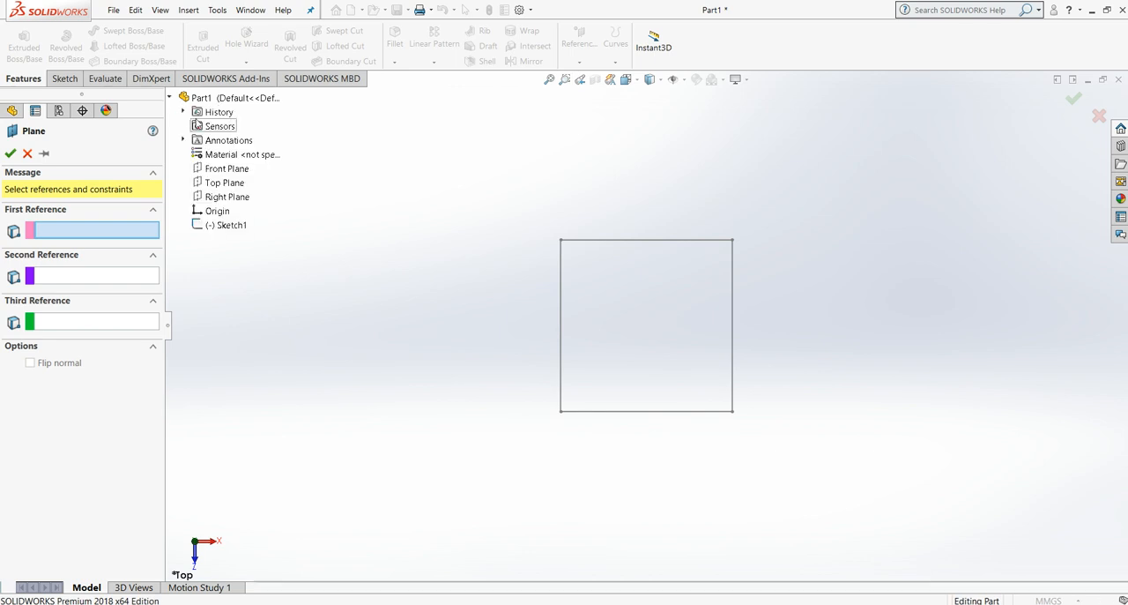
{"action": "left_click", "coordinate": [220, 184]}
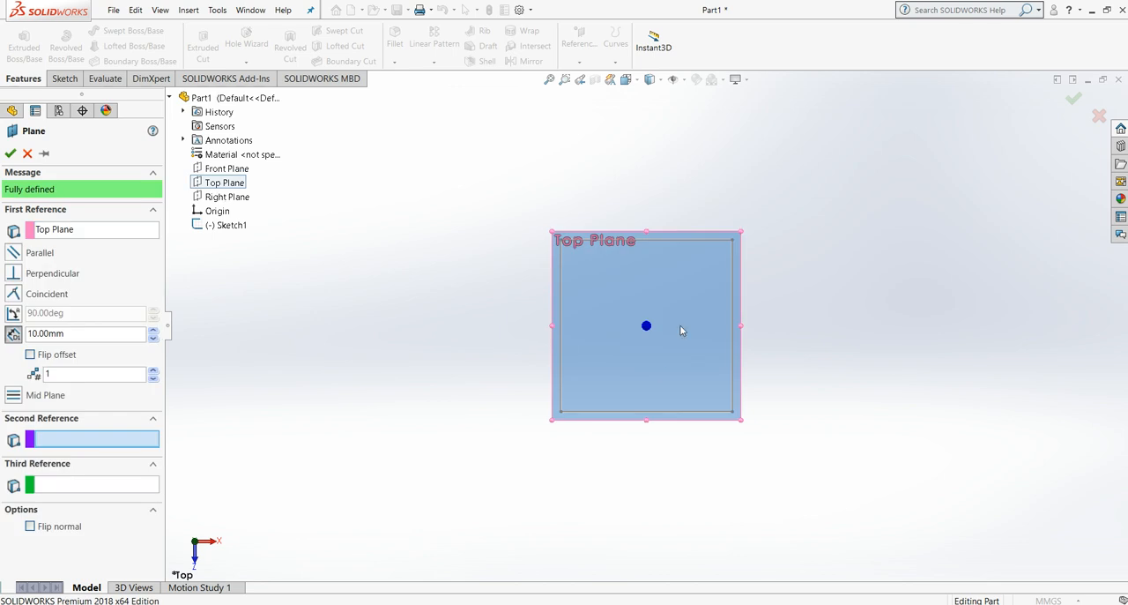
Step: Set the new plane's offset distance to 100 mm above the Top Plane and create it
{"action": "key", "text": "ctrl+1"}
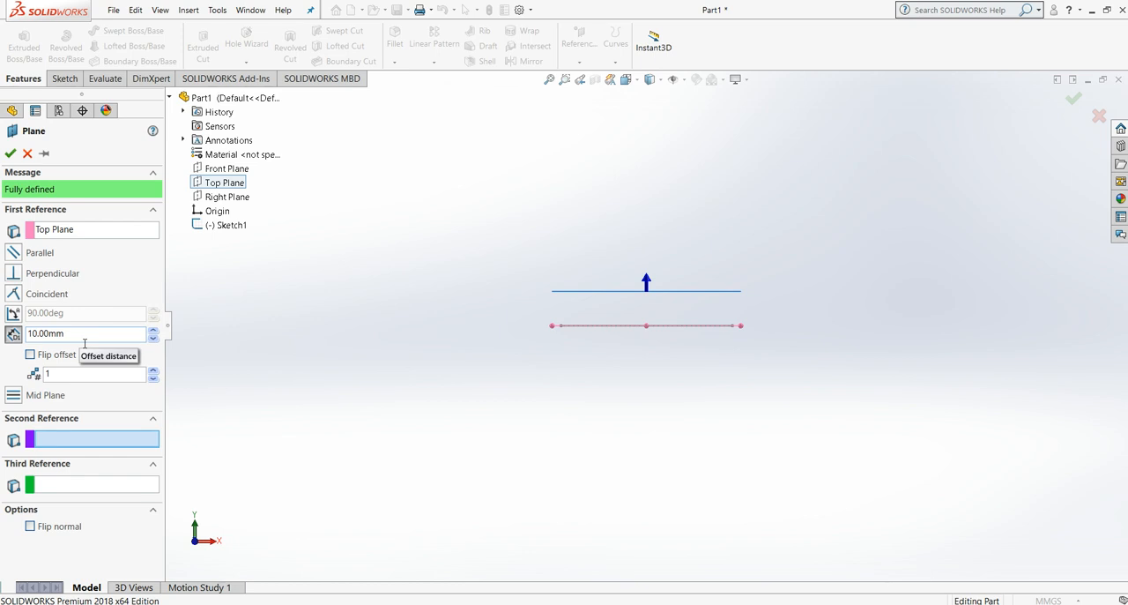
{"action": "key", "text": "alt+Tab"}
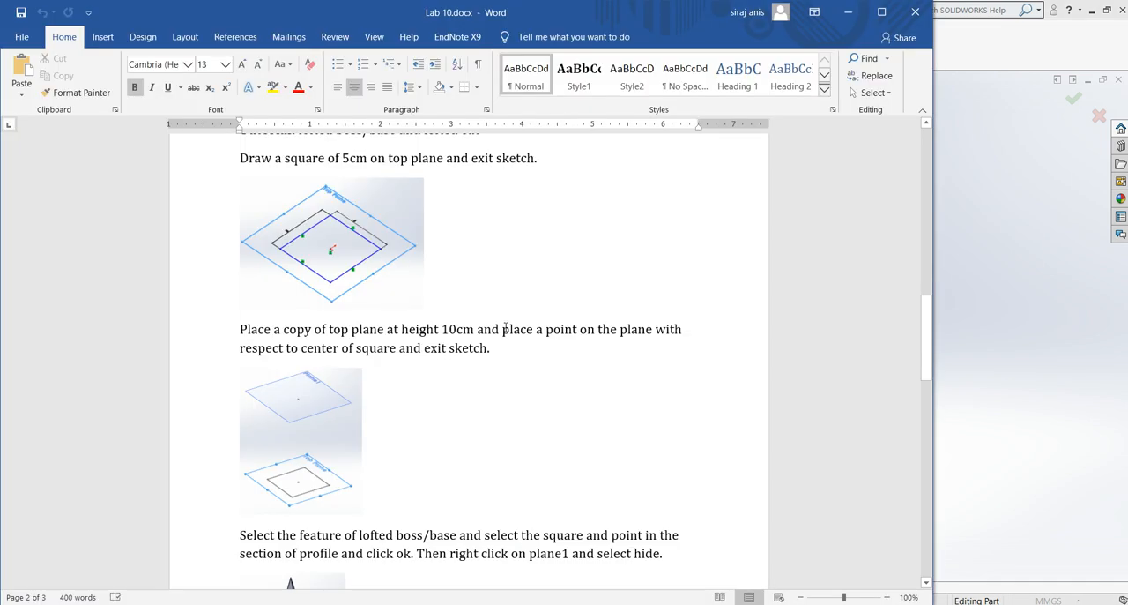
{"action": "key", "text": "alt+Tab"}
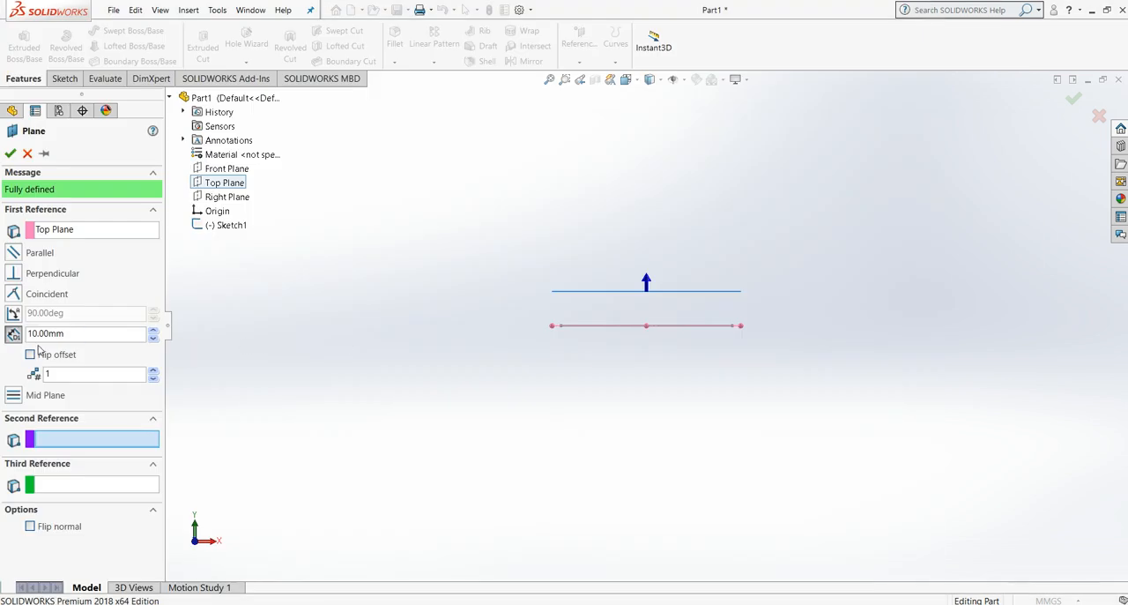
{"action": "double_click", "coordinate": [45, 336]}
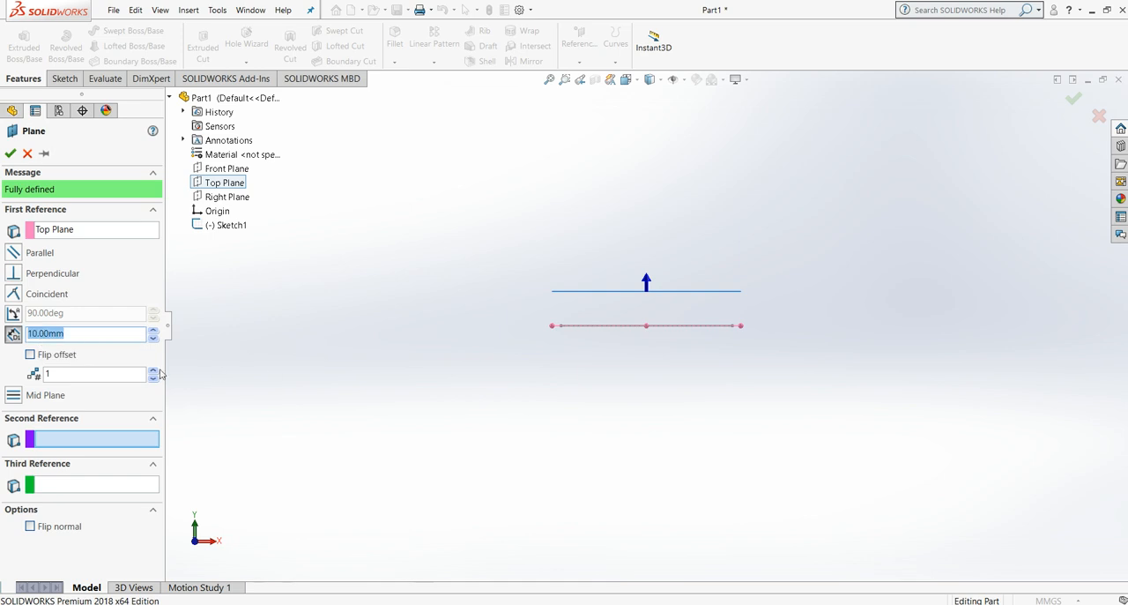
{"action": "left_click", "coordinate": [38, 337]}
{"action": "scroll", "coordinate": [597, 348], "scroll_direction": "up", "scroll_amount": 1}
{"action": "scroll", "coordinate": [598, 348], "scroll_direction": "down", "scroll_amount": 3}
{"action": "scroll", "coordinate": [598, 344], "scroll_direction": "up", "scroll_amount": 2}
{"action": "scroll", "coordinate": [599, 344], "scroll_direction": "up", "scroll_amount": 5}
{"action": "scroll", "coordinate": [688, 220], "scroll_direction": "down", "scroll_amount": 1}
{"action": "scroll", "coordinate": [695, 203], "scroll_direction": "up", "scroll_amount": 1}
{"action": "scroll", "coordinate": [695, 203], "scroll_direction": "down", "scroll_amount": 3}
{"action": "scroll", "coordinate": [644, 362], "scroll_direction": "down", "scroll_amount": 1}
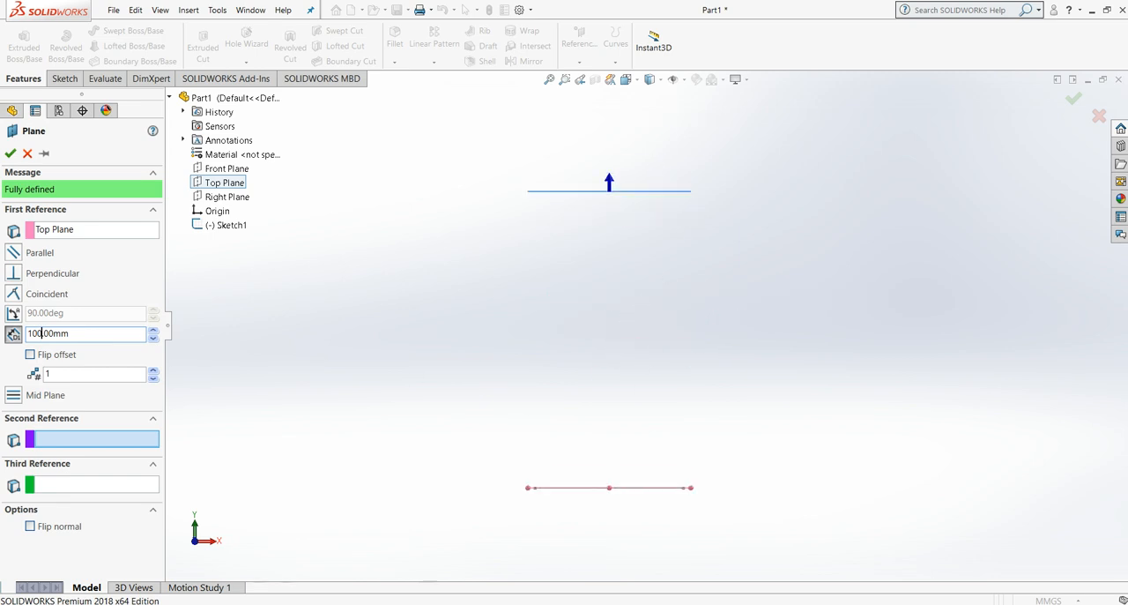
{"action": "left_click", "coordinate": [11, 152]}
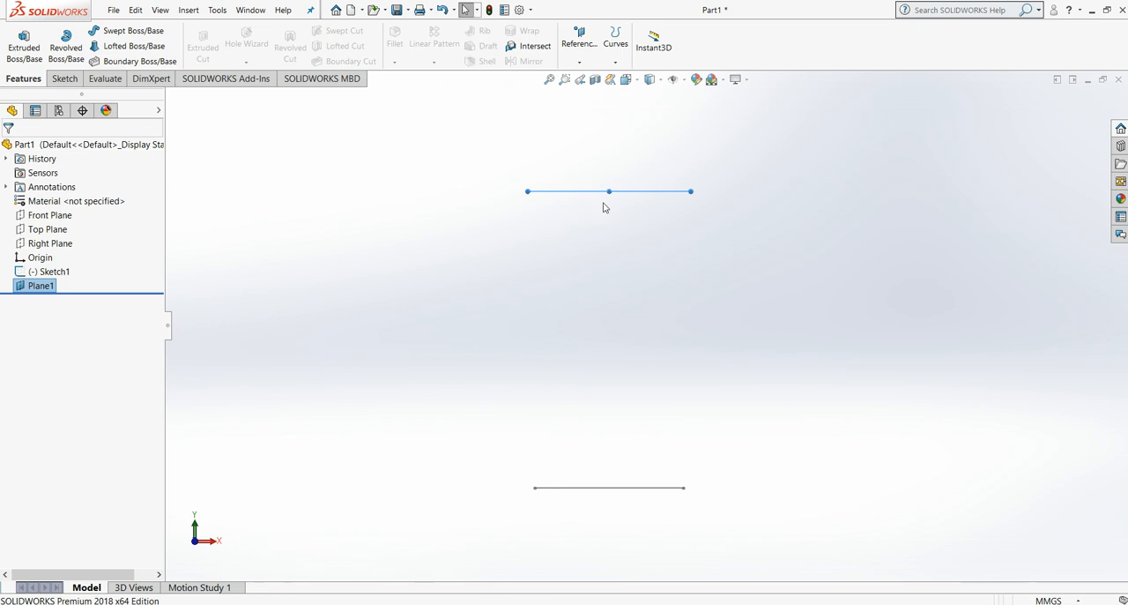
Step: Sketch a horizontal centerline on the offset plane, joining the midpoints of two opposite sides of the square below
{"action": "left_click", "coordinate": [649, 79]}
{"action": "left_click", "coordinate": [526, 225]}
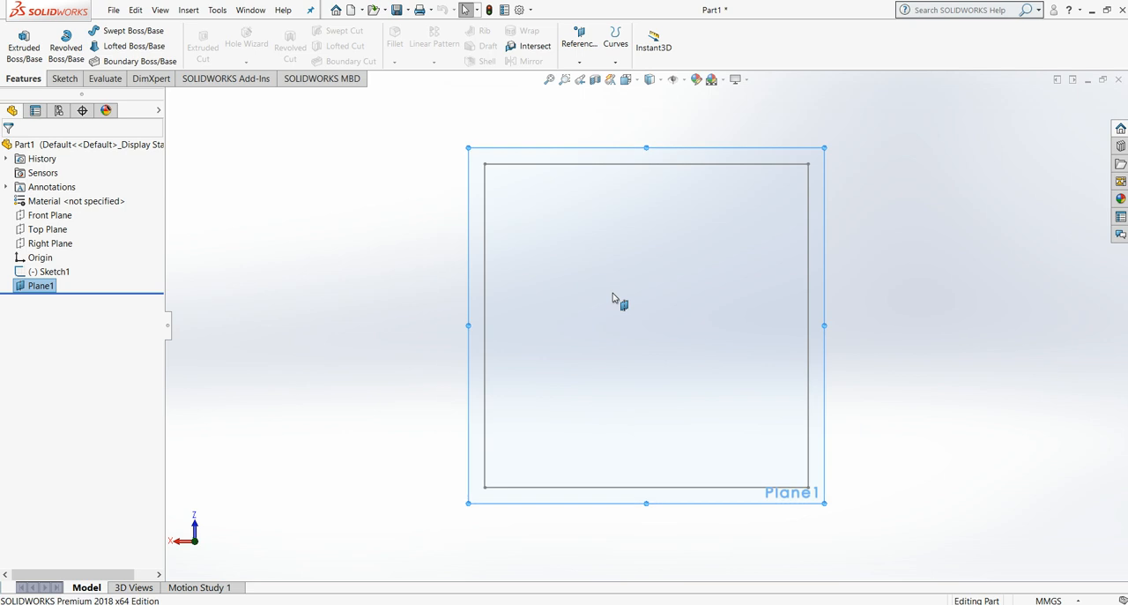
{"action": "key", "text": "Up"}
{"action": "key", "text": "Up"}
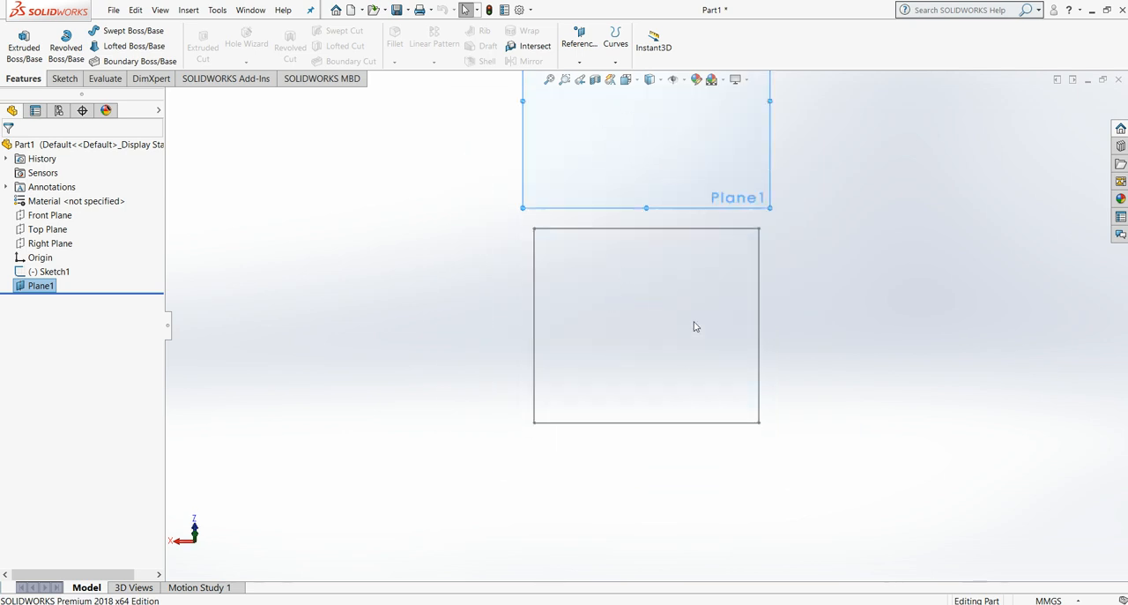
{"action": "left_click", "coordinate": [636, 86]}
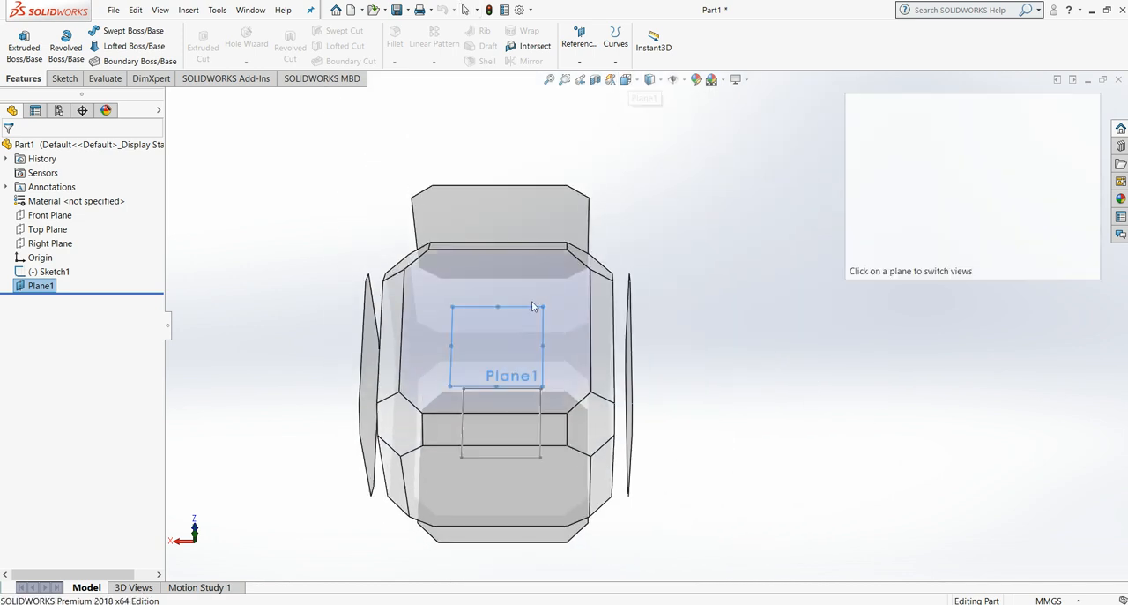
{"action": "left_click", "coordinate": [532, 306]}
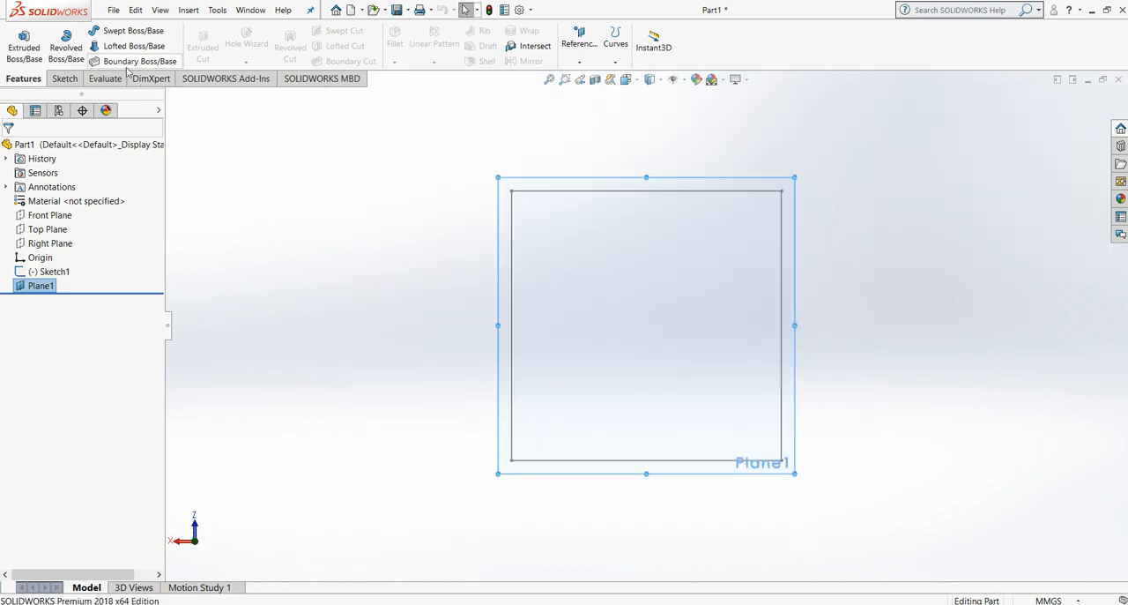
{"action": "left_click", "coordinate": [65, 78]}
{"action": "left_click", "coordinate": [121, 30]}
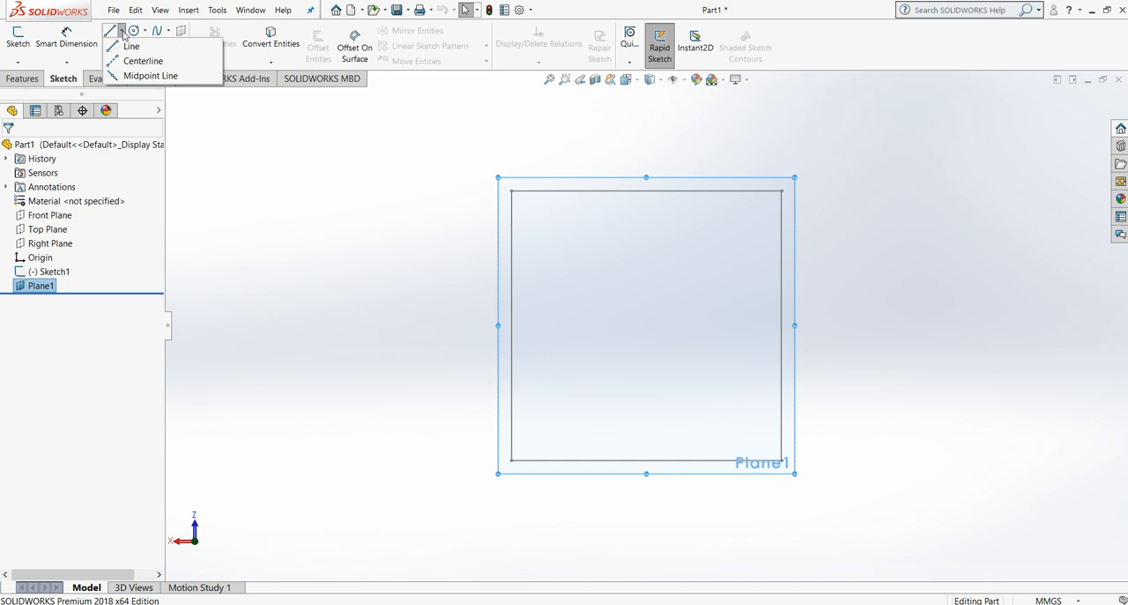
{"action": "left_click", "coordinate": [130, 60]}
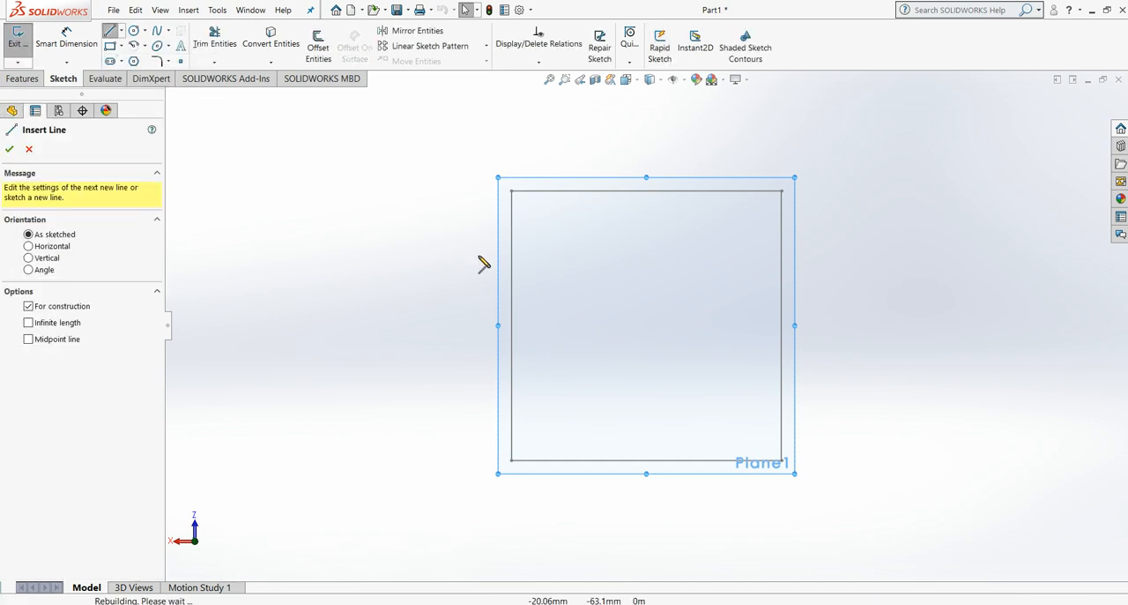
{"action": "left_click", "coordinate": [513, 326]}
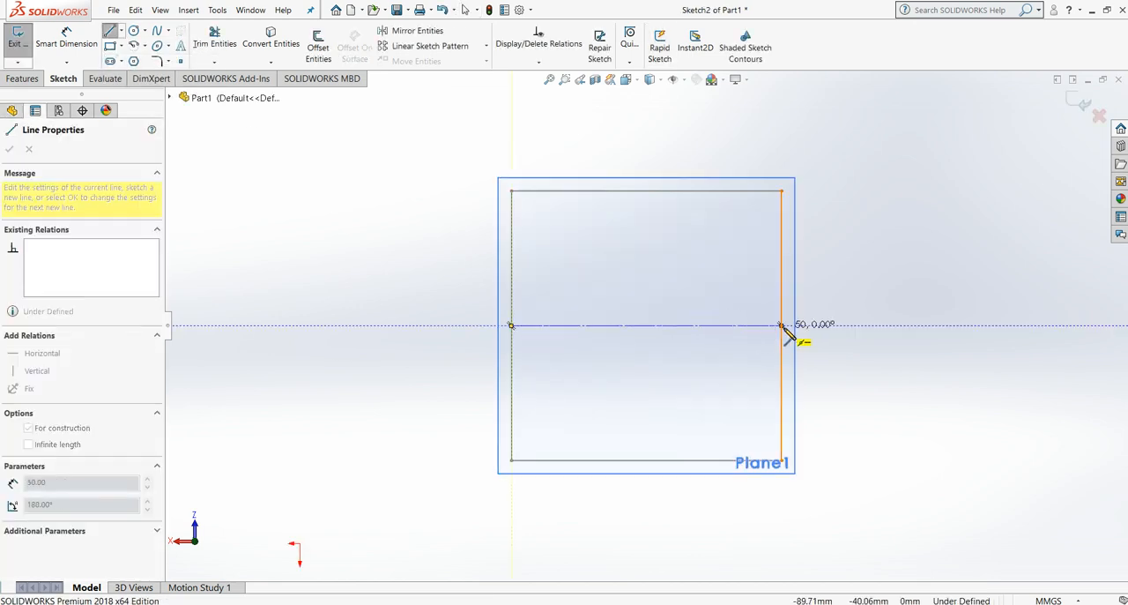
{"action": "left_click", "coordinate": [781, 325]}
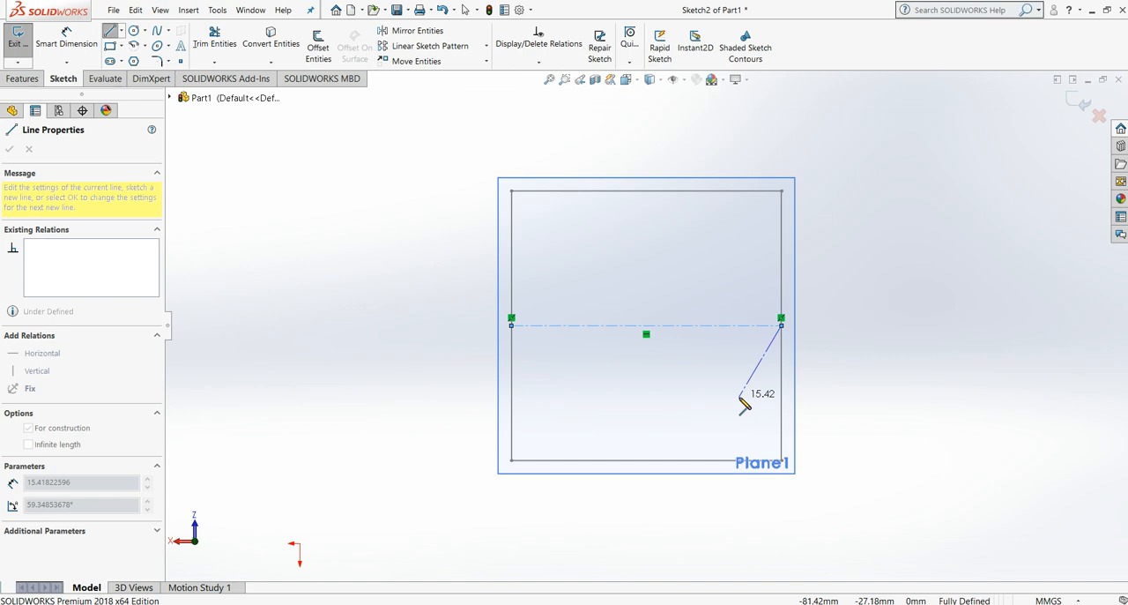
{"action": "key", "text": "Escape"}
{"action": "key", "text": "Escape"}
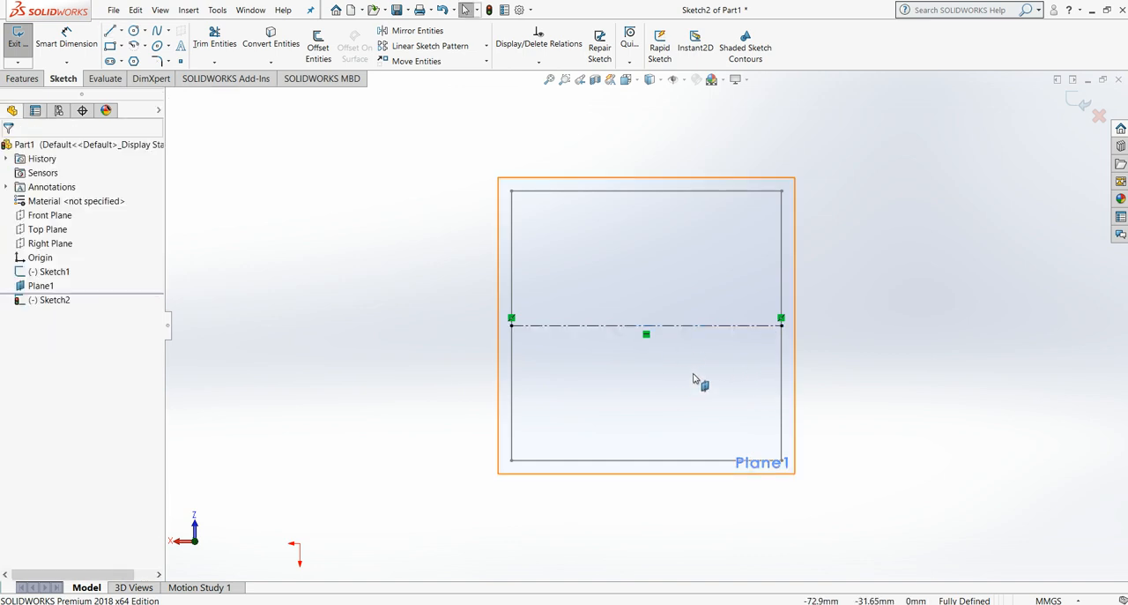
Step: Place a sketch point at the midpoint of the centerline on the offset plane and exit the sketch
{"action": "key", "text": "Up"}
{"action": "key", "text": "Up"}
{"action": "key", "text": "z"}
{"action": "key", "text": "z"}
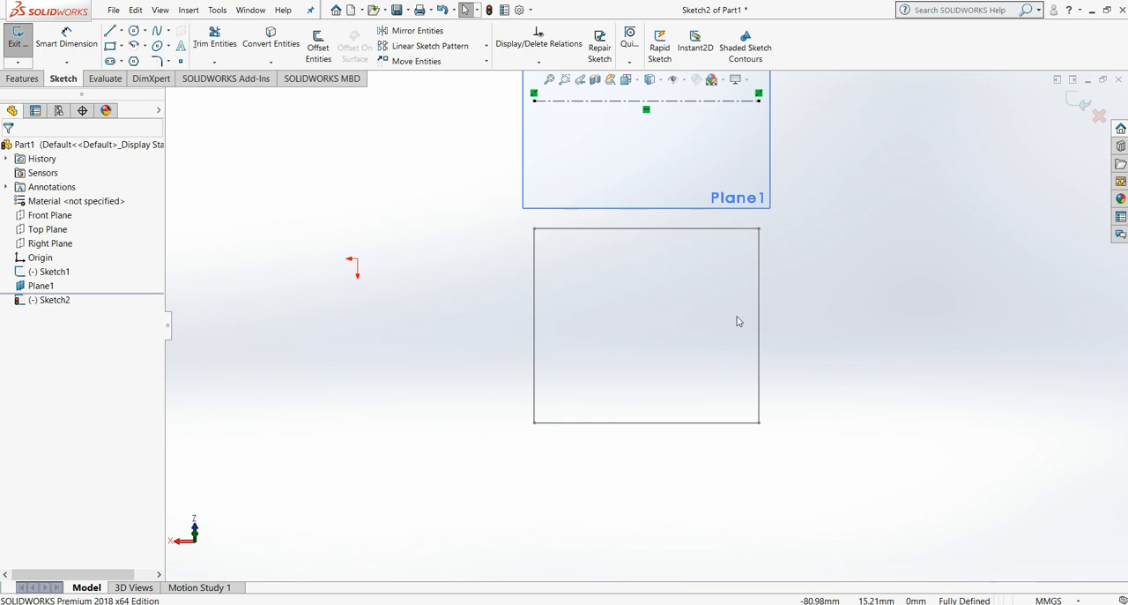
{"action": "key", "text": "Up"}
{"action": "key", "text": "z"}
{"action": "key", "text": "Up"}
{"action": "key", "text": "z"}
{"action": "key", "text": "z"}
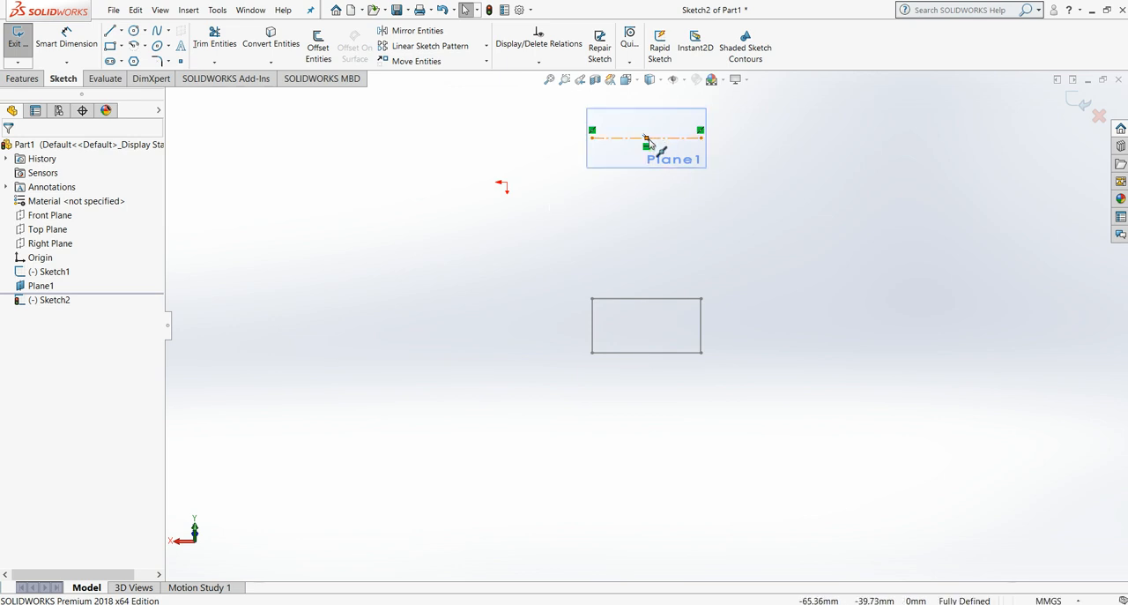
{"action": "left_click", "coordinate": [182, 61]}
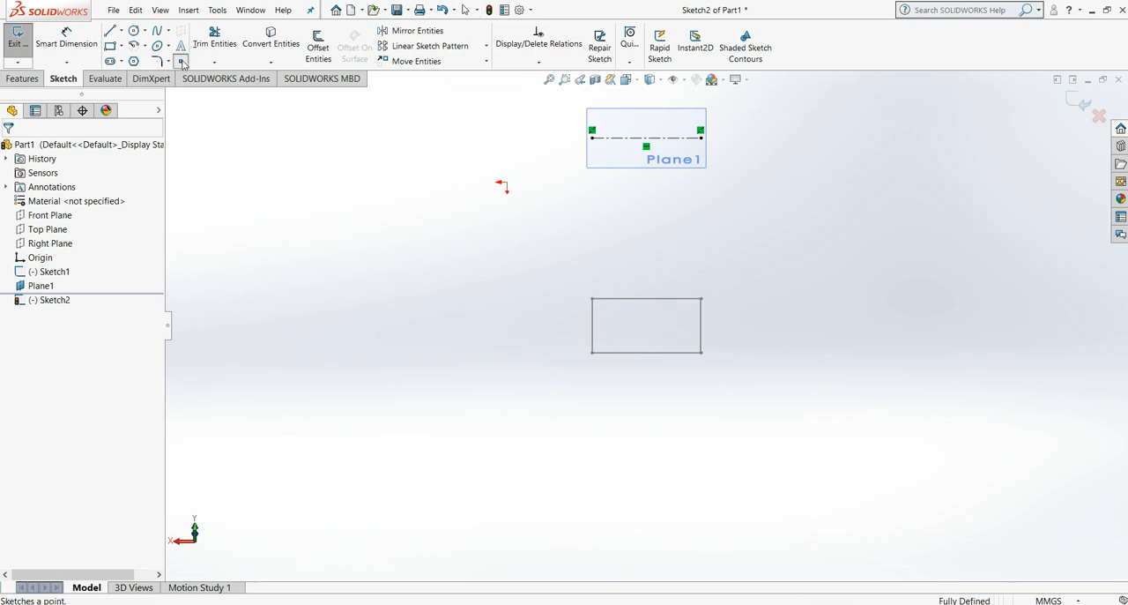
{"action": "left_click", "coordinate": [647, 139]}
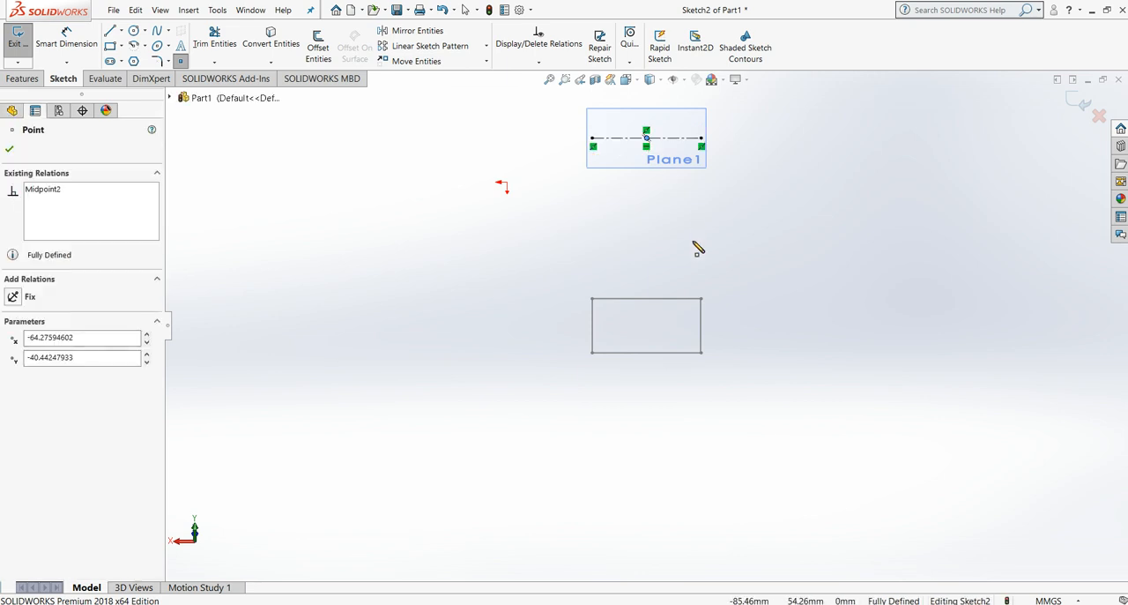
{"action": "left_click", "coordinate": [11, 152]}
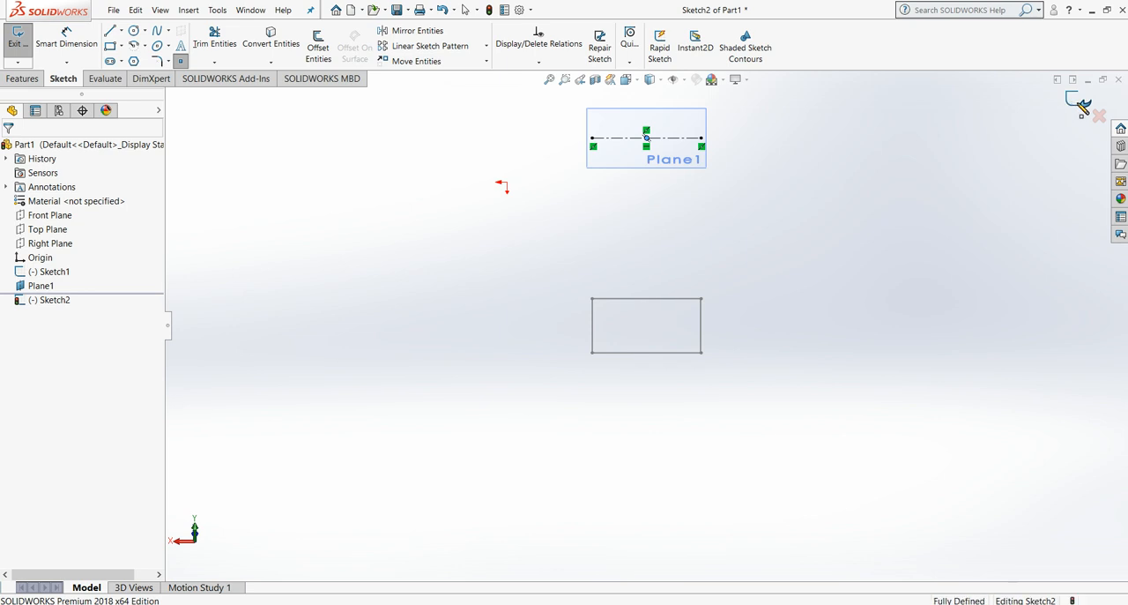
{"action": "left_click", "coordinate": [1077, 103]}
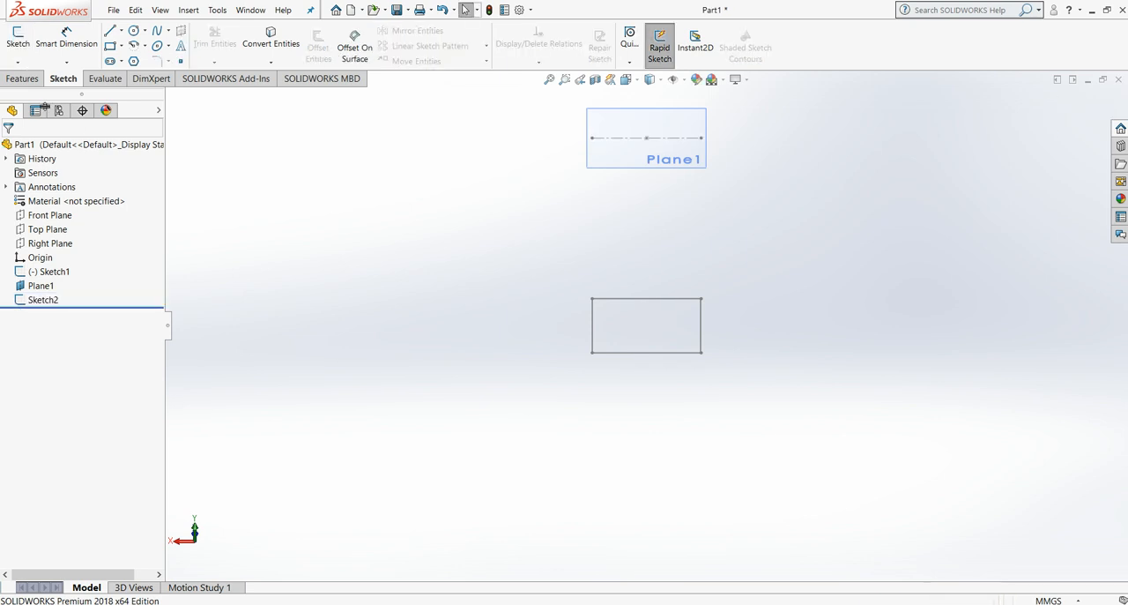
{"action": "left_click", "coordinate": [21, 80]}
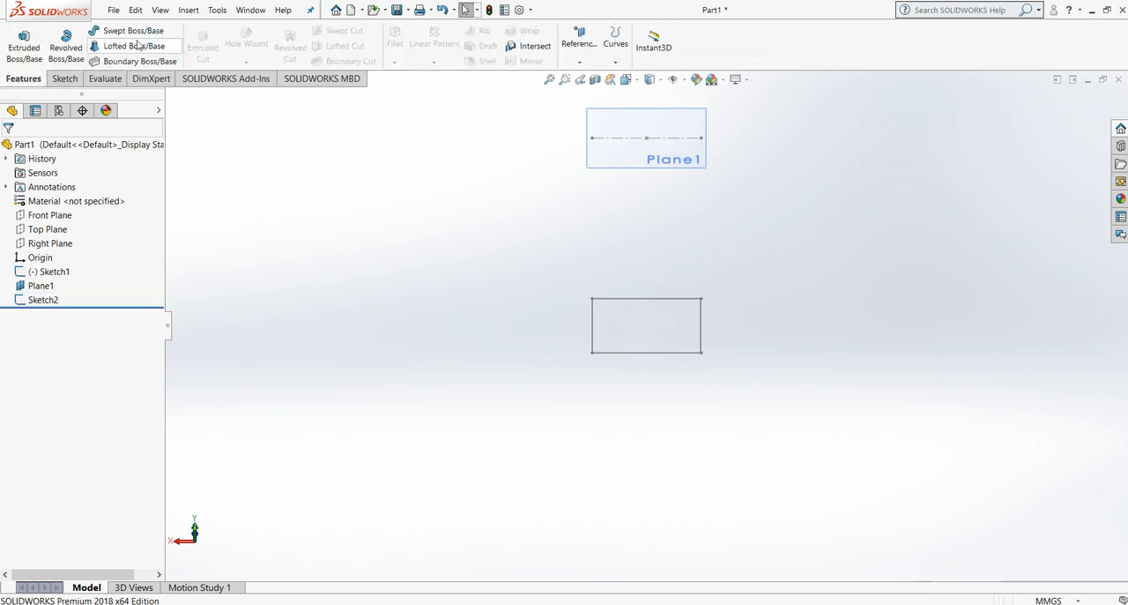
{"action": "left_click", "coordinate": [141, 49]}
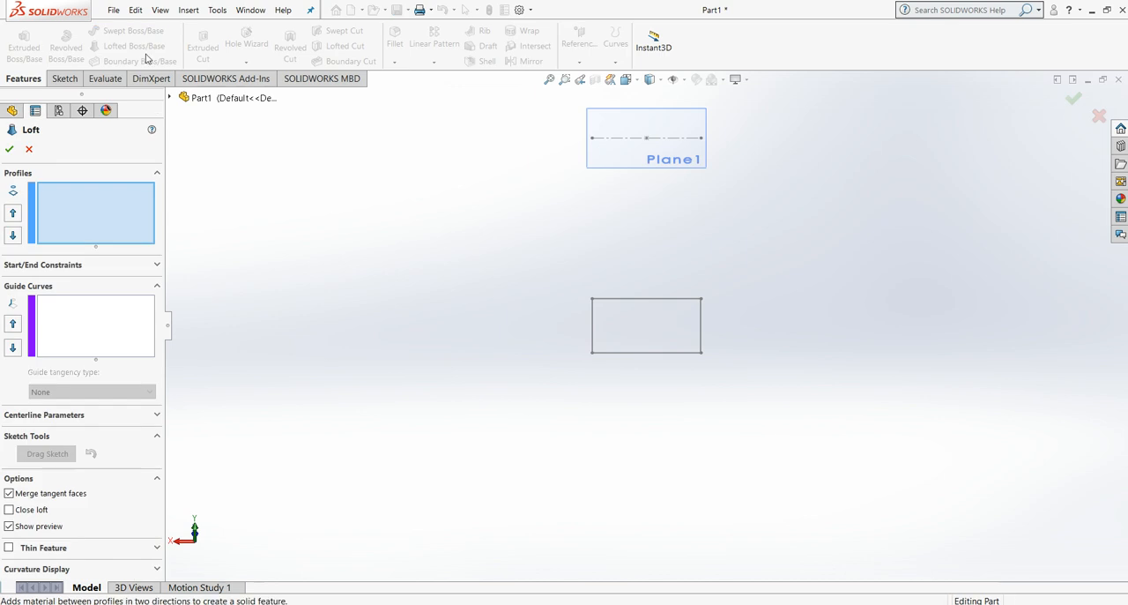
{"action": "left_click", "coordinate": [638, 352]}
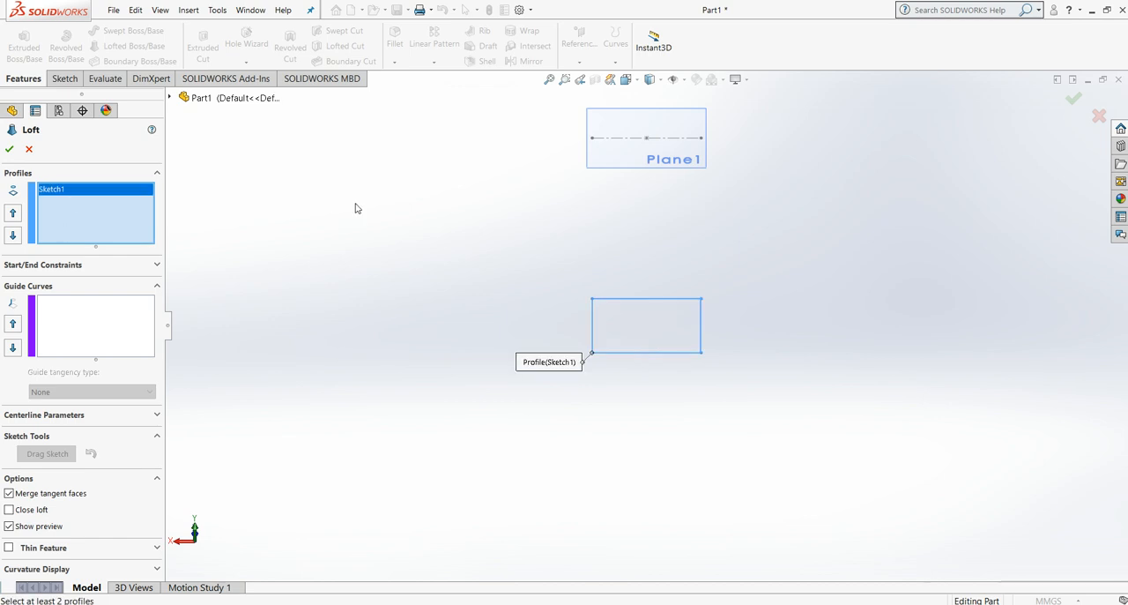
{"action": "left_click", "coordinate": [646, 139]}
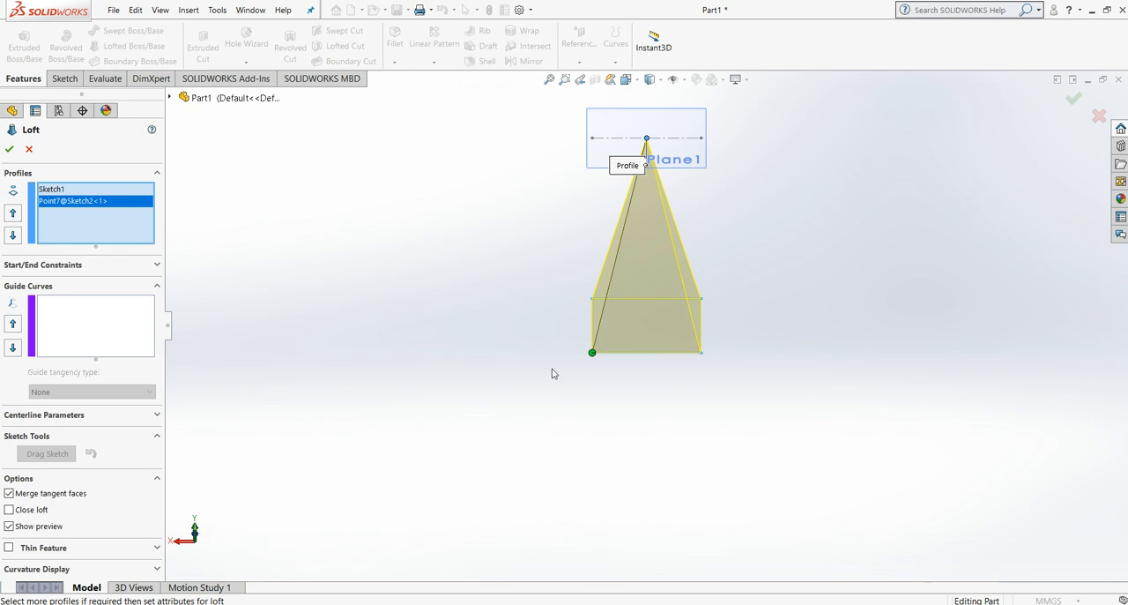
{"action": "left_click", "coordinate": [29, 149]}
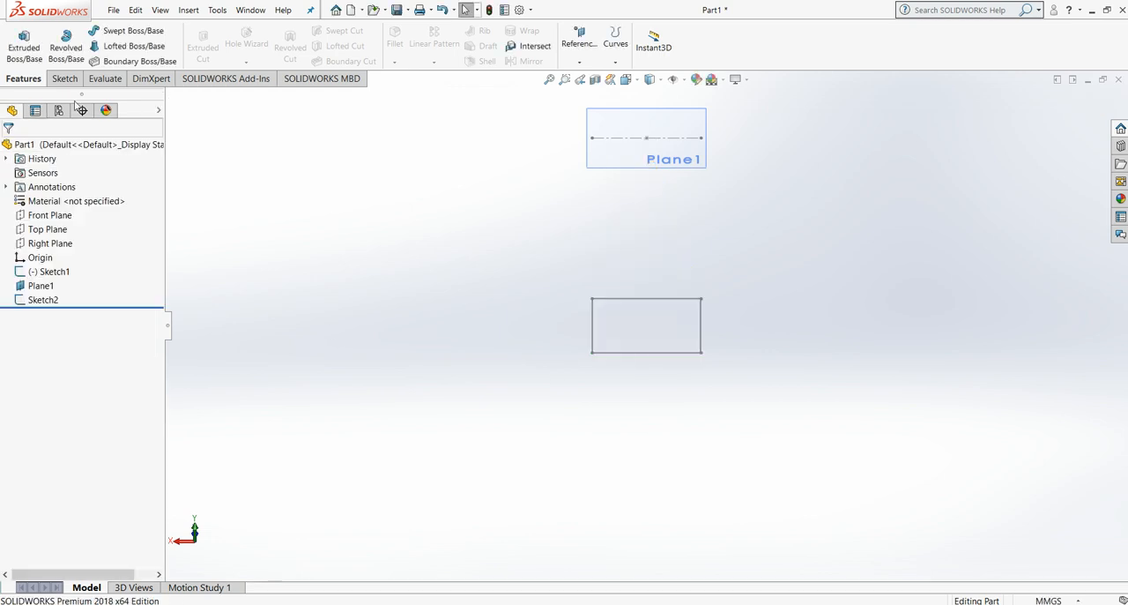
Step: Create a lofted boss using the base square and the point on the offset plane as profiles
{"action": "left_click", "coordinate": [117, 47]}
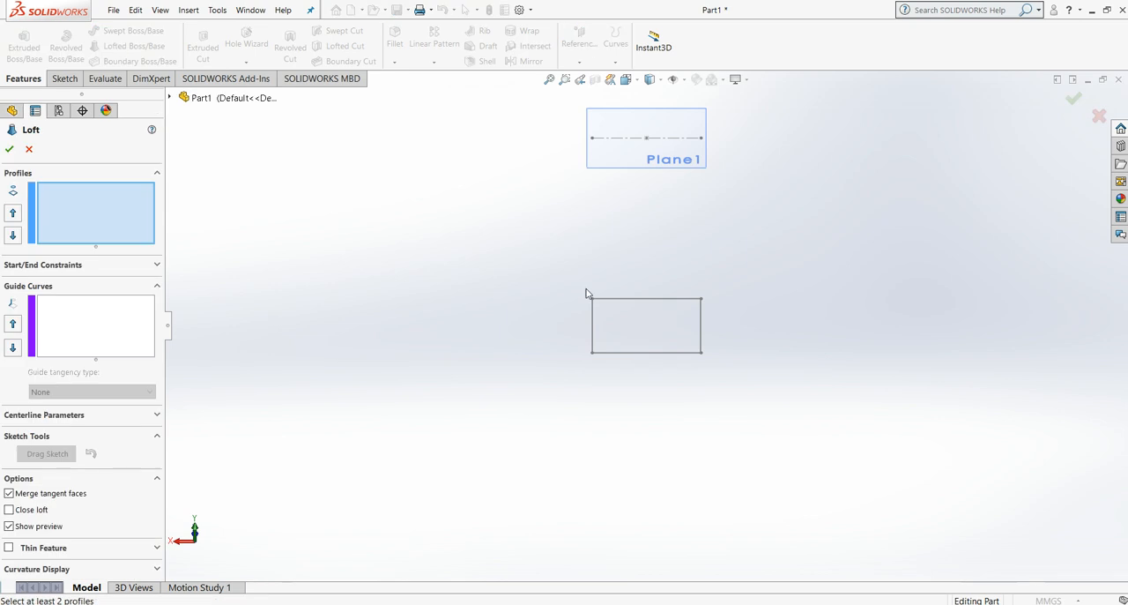
{"action": "left_click", "coordinate": [642, 353]}
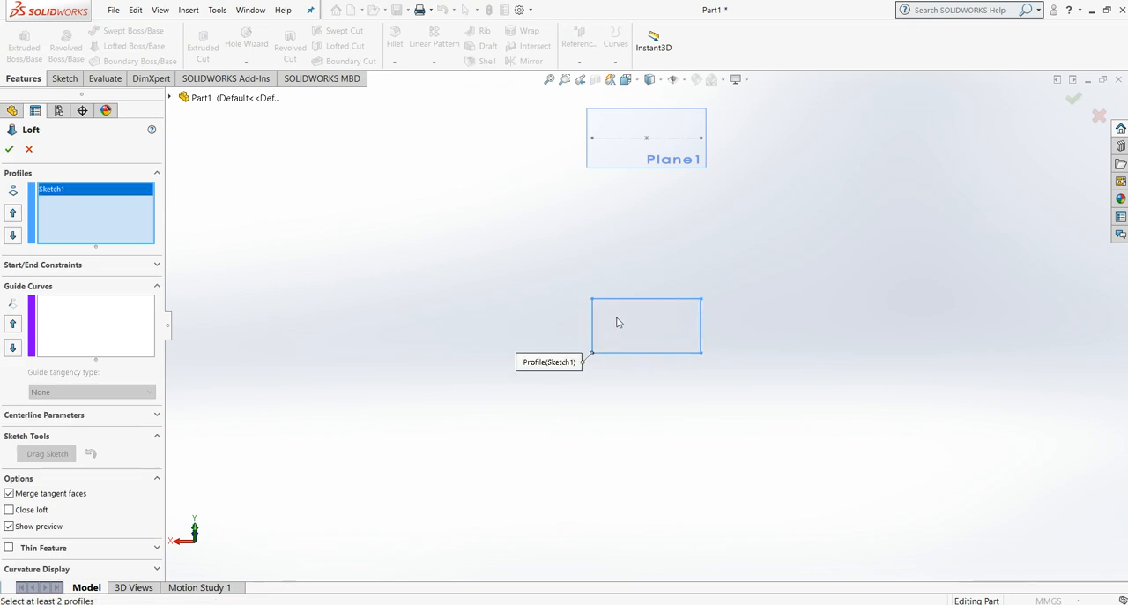
{"action": "left_click", "coordinate": [647, 139]}
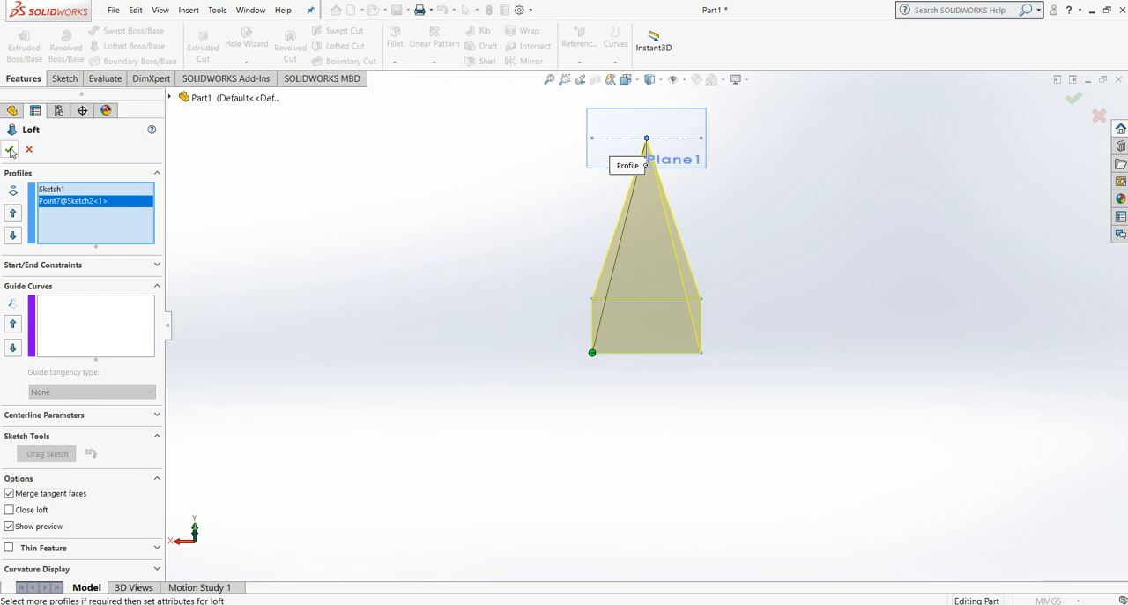
{"action": "left_click", "coordinate": [8, 151]}
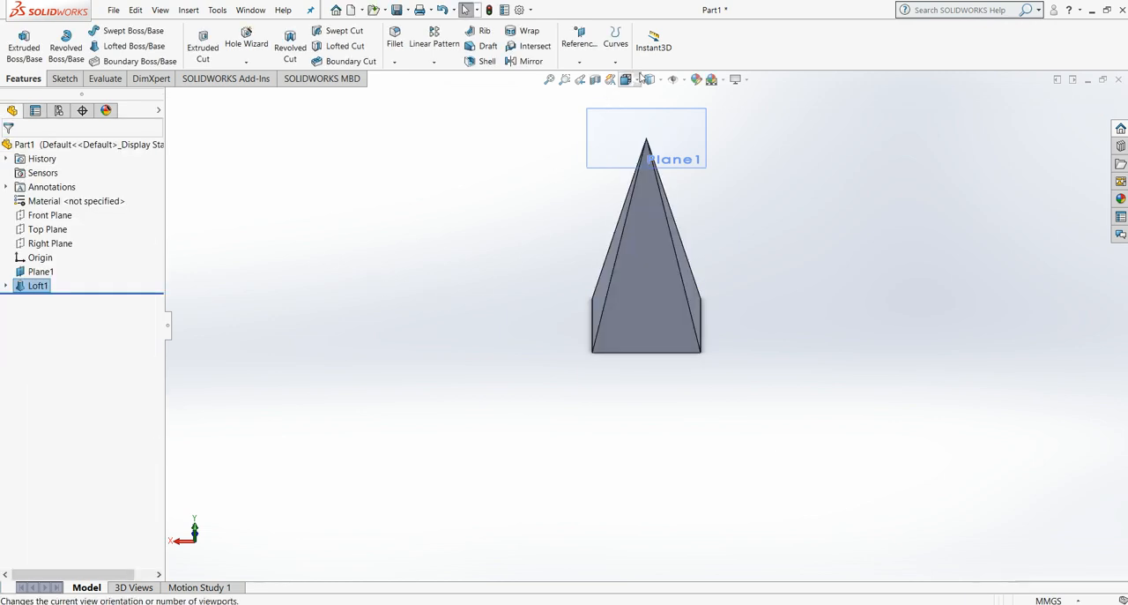
{"action": "left_click", "coordinate": [639, 87]}
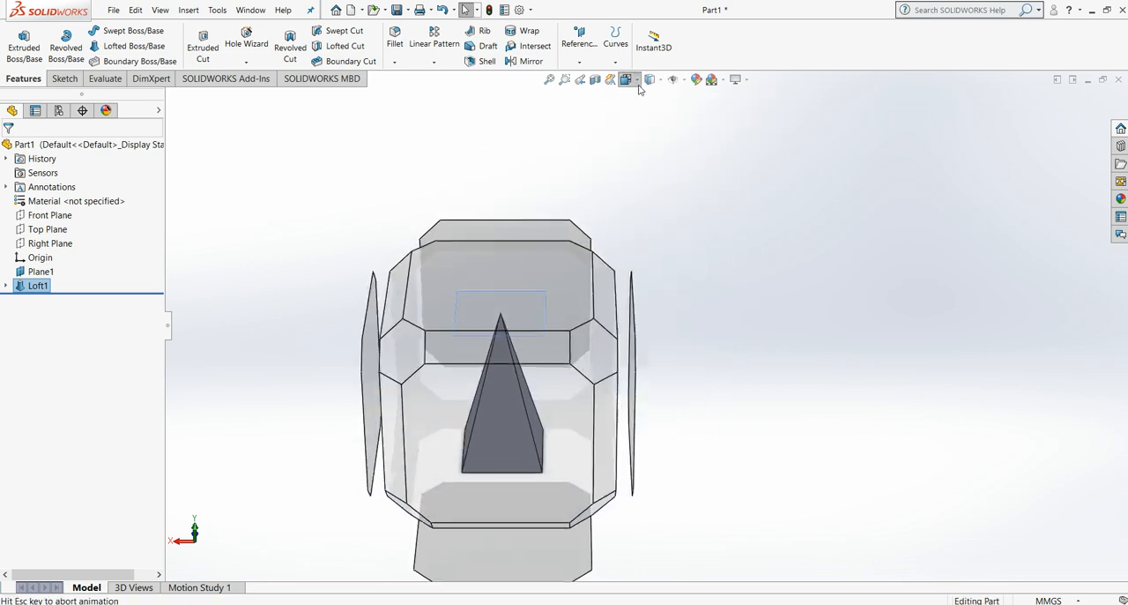
{"action": "left_click", "coordinate": [534, 418]}
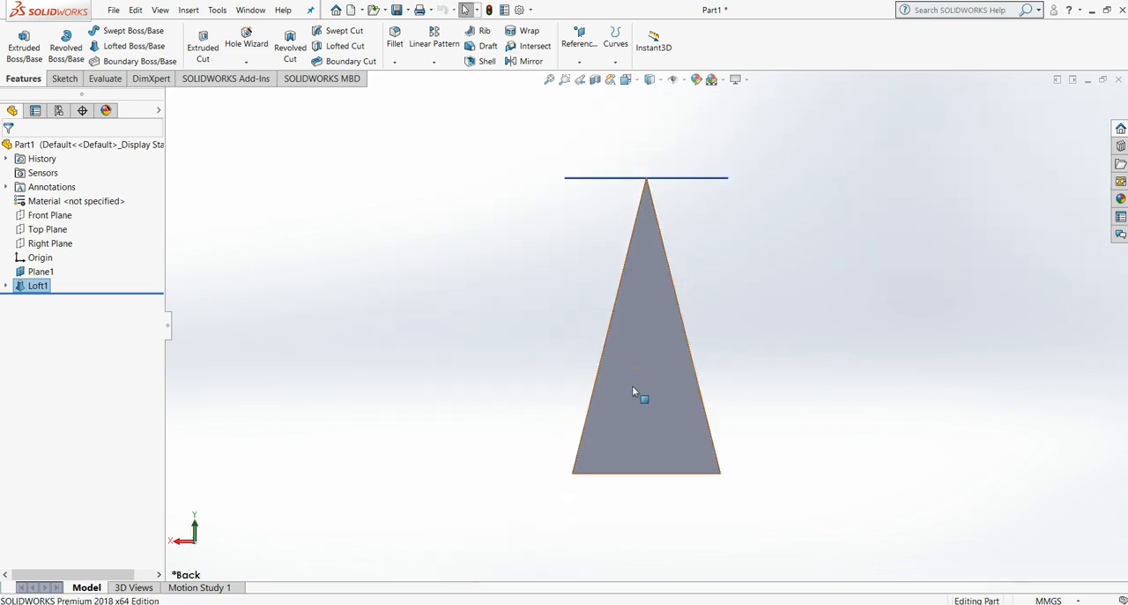
Step: Check the Word lab sheet for the instructions on the base square, second plane and lofted cut, and return to SOLIDWORKS
{"action": "left_click", "coordinate": [876, 564]}
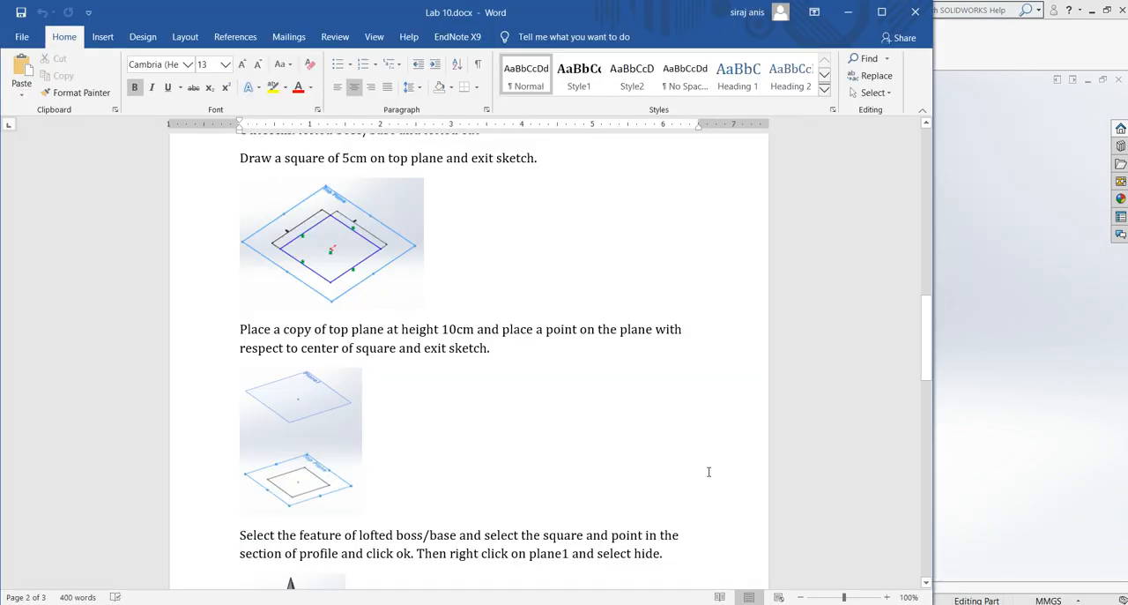
{"action": "scroll", "coordinate": [487, 370], "scroll_direction": "down", "scroll_amount": 3}
{"action": "scroll", "coordinate": [488, 370], "scroll_direction": "down", "scroll_amount": 7}
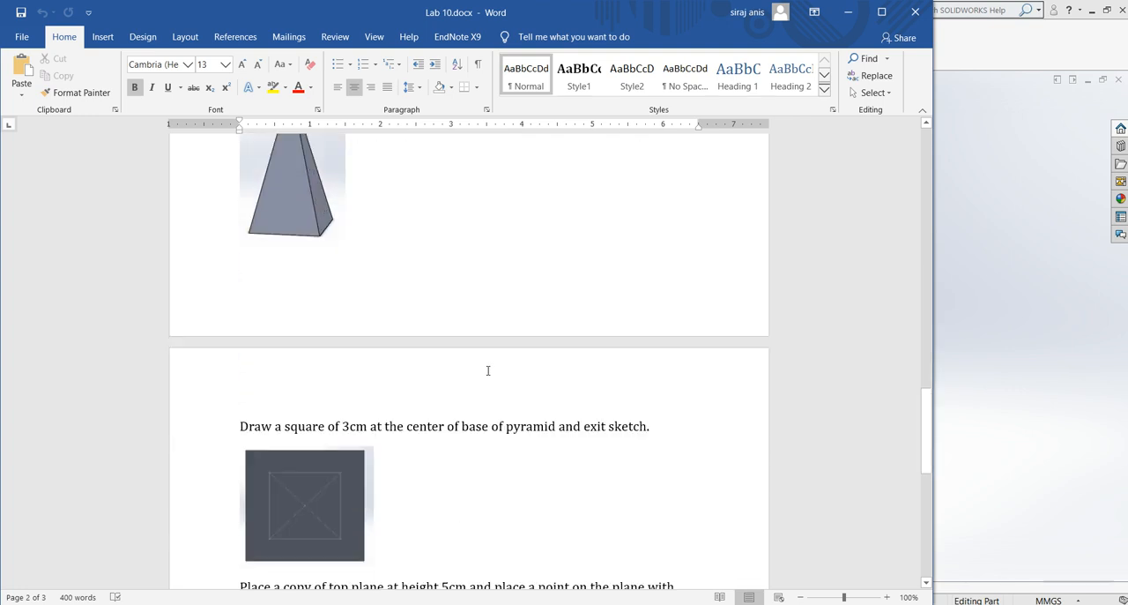
{"action": "scroll", "coordinate": [490, 369], "scroll_direction": "down", "scroll_amount": 6}
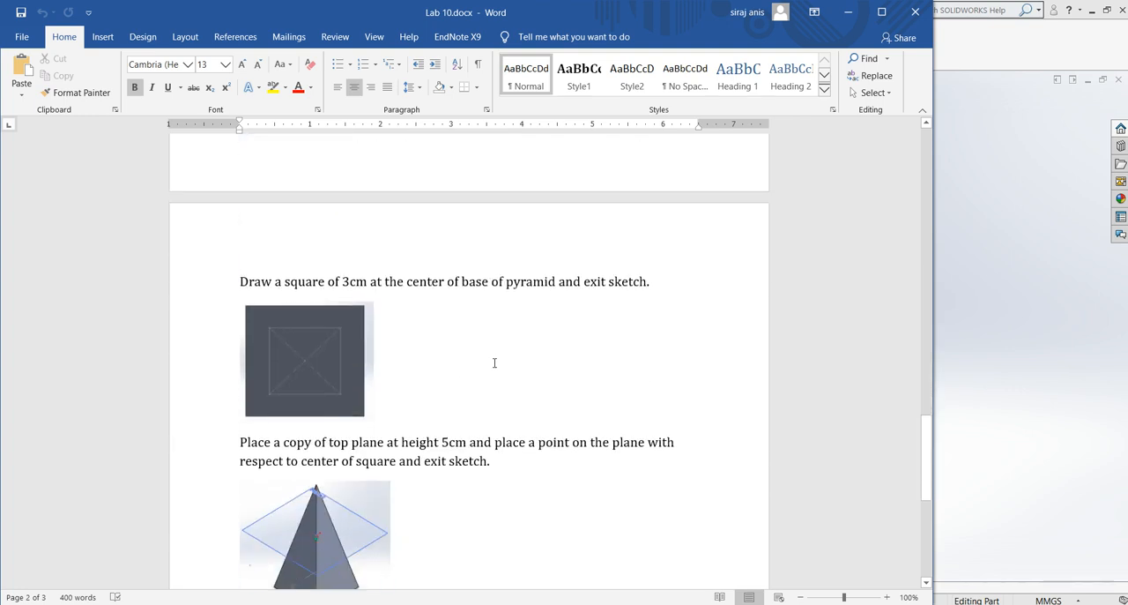
{"action": "scroll", "coordinate": [494, 364], "scroll_direction": "down", "scroll_amount": 4}
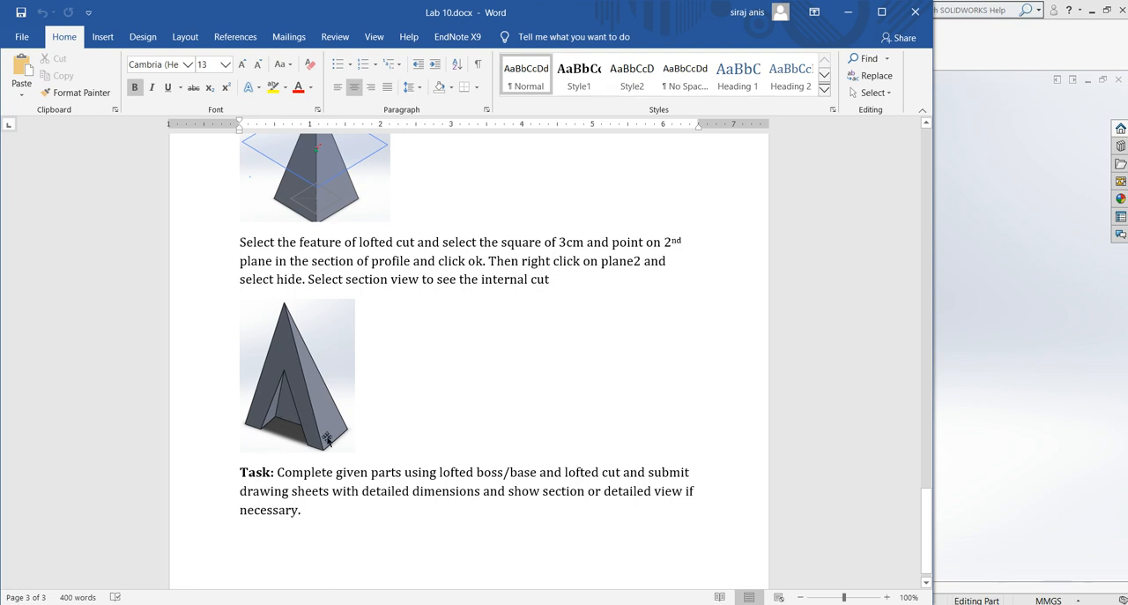
{"action": "left_click", "coordinate": [847, 12]}
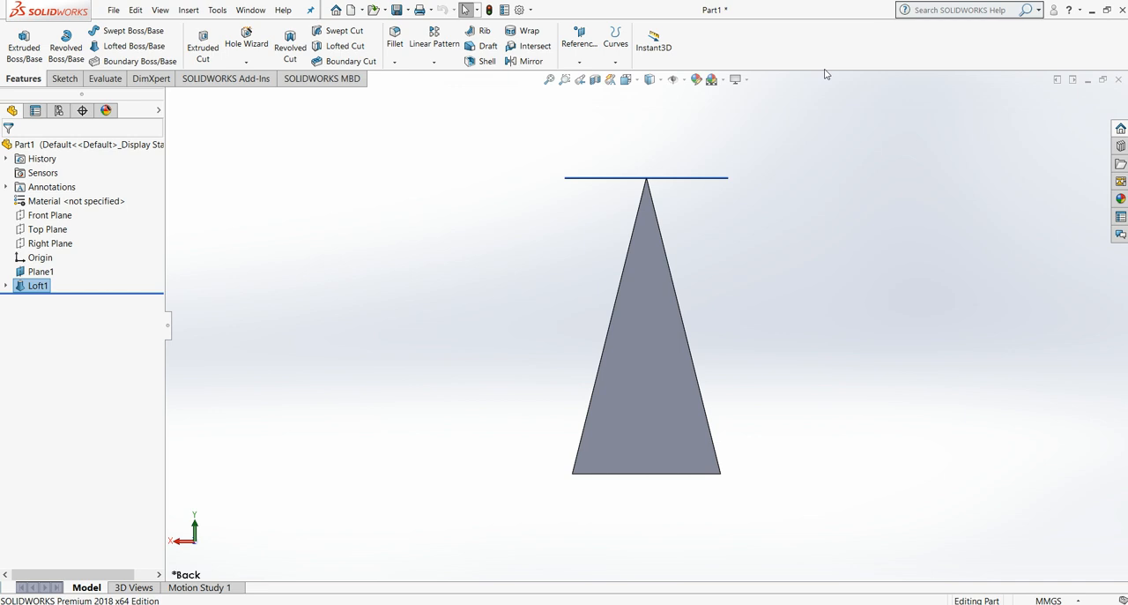
Step: Sketch a horizontal centerline on the pyramid's base face, joining the midpoints of two opposite edges
{"action": "left_click", "coordinate": [626, 80]}
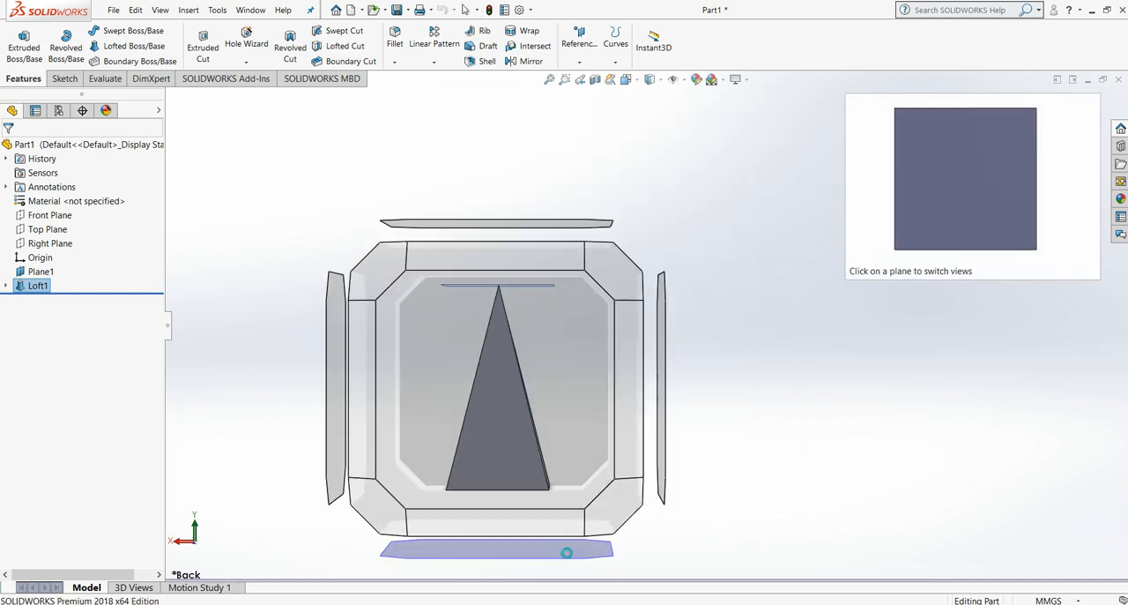
{"action": "left_click", "coordinate": [549, 551]}
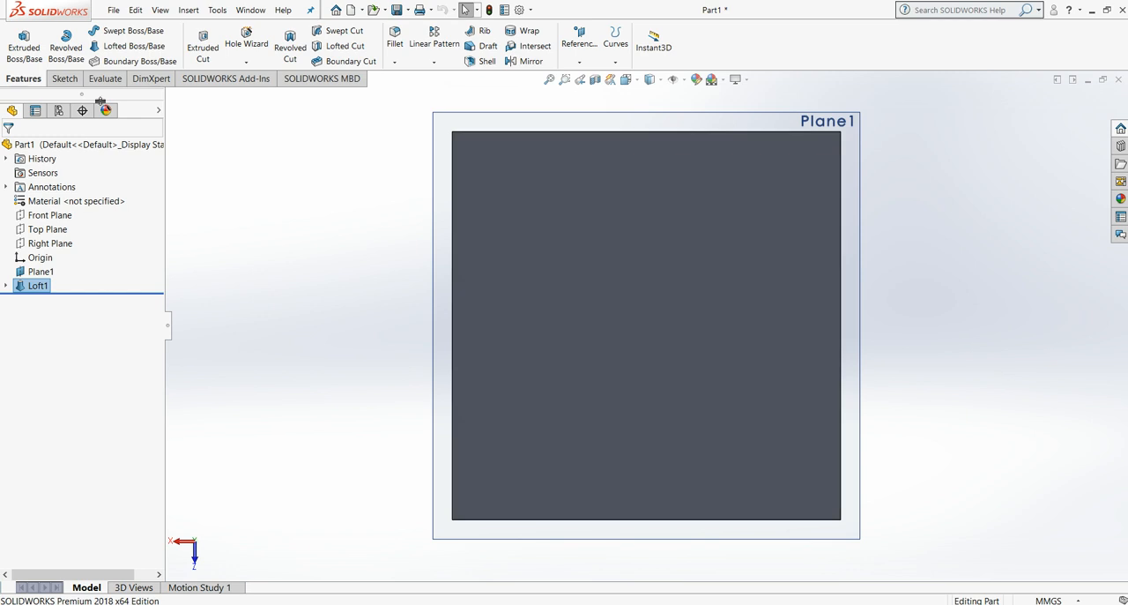
{"action": "left_click", "coordinate": [64, 79]}
{"action": "left_click", "coordinate": [133, 32]}
{"action": "left_click", "coordinate": [121, 31]}
{"action": "left_click", "coordinate": [130, 61]}
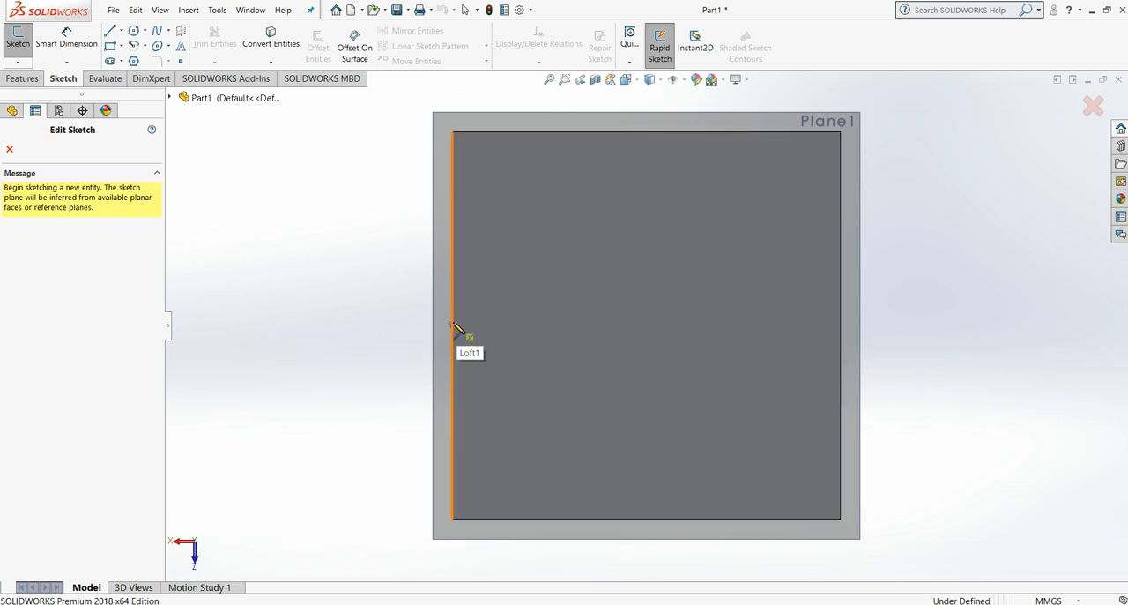
{"action": "left_click", "coordinate": [453, 325]}
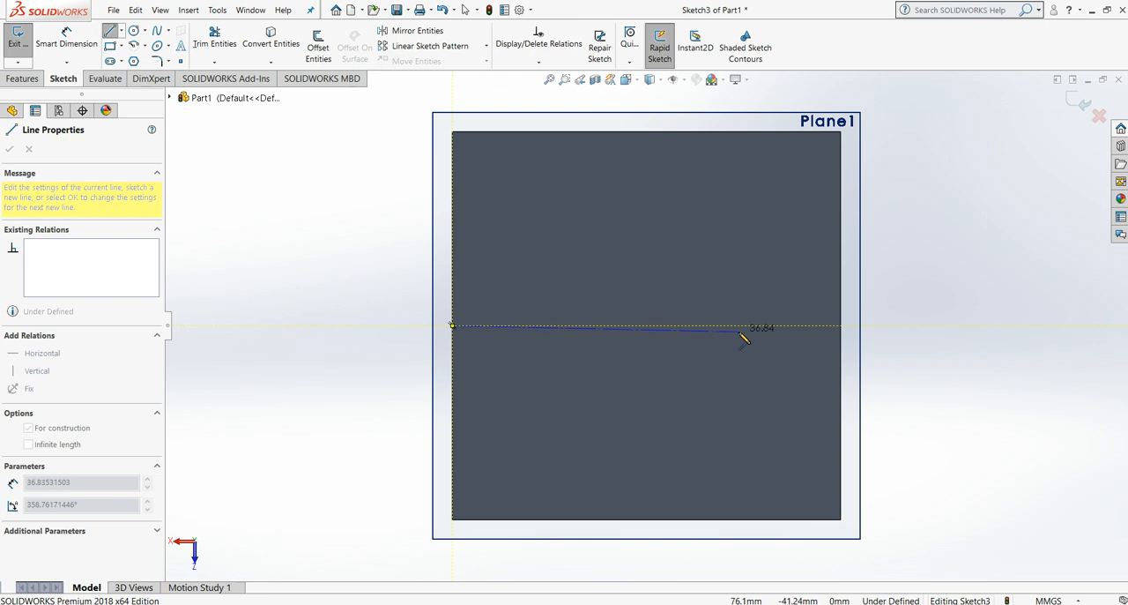
{"action": "left_click", "coordinate": [839, 325]}
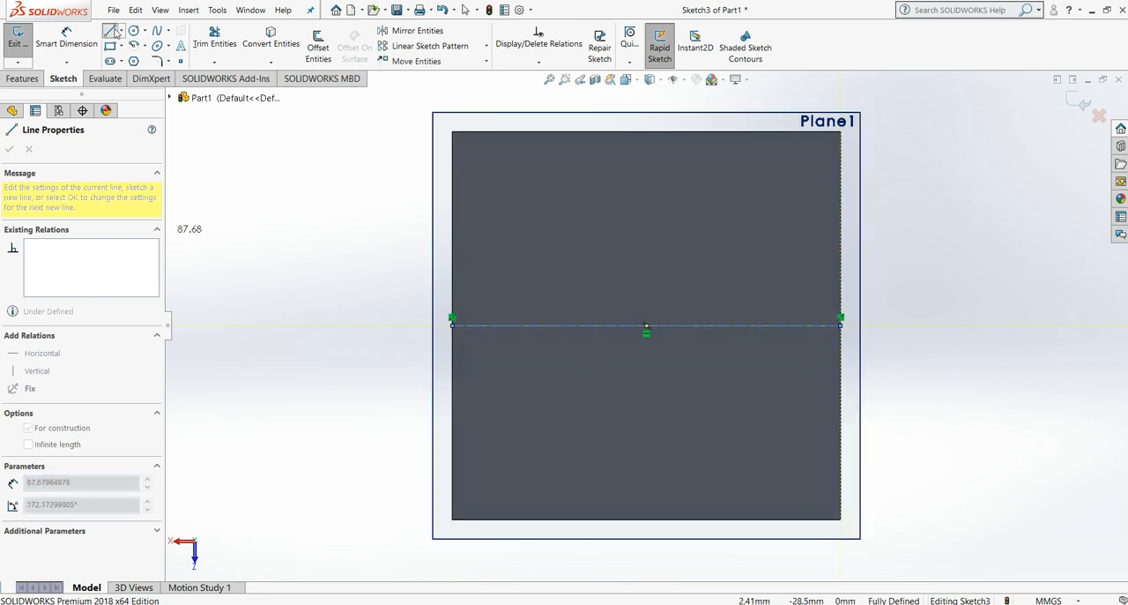
{"action": "left_click", "coordinate": [111, 32]}
{"action": "left_click", "coordinate": [111, 31]}
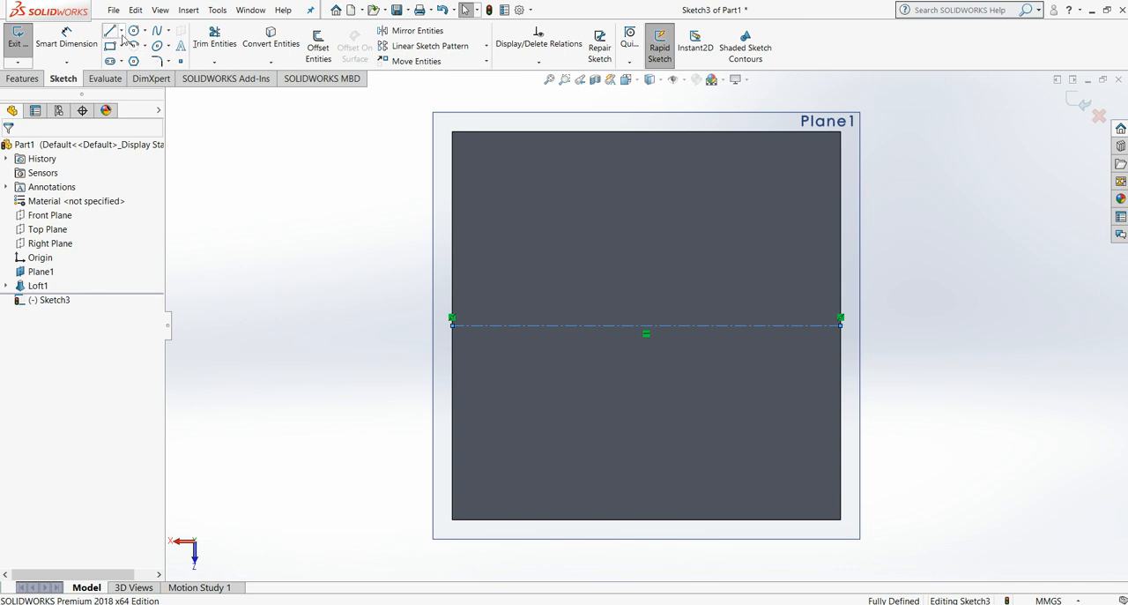
Step: Sketch a 15 mm vertical line upward from the centerline's midpoint, followed by a 15 mm horizontal line to the right
{"action": "left_click", "coordinate": [111, 32]}
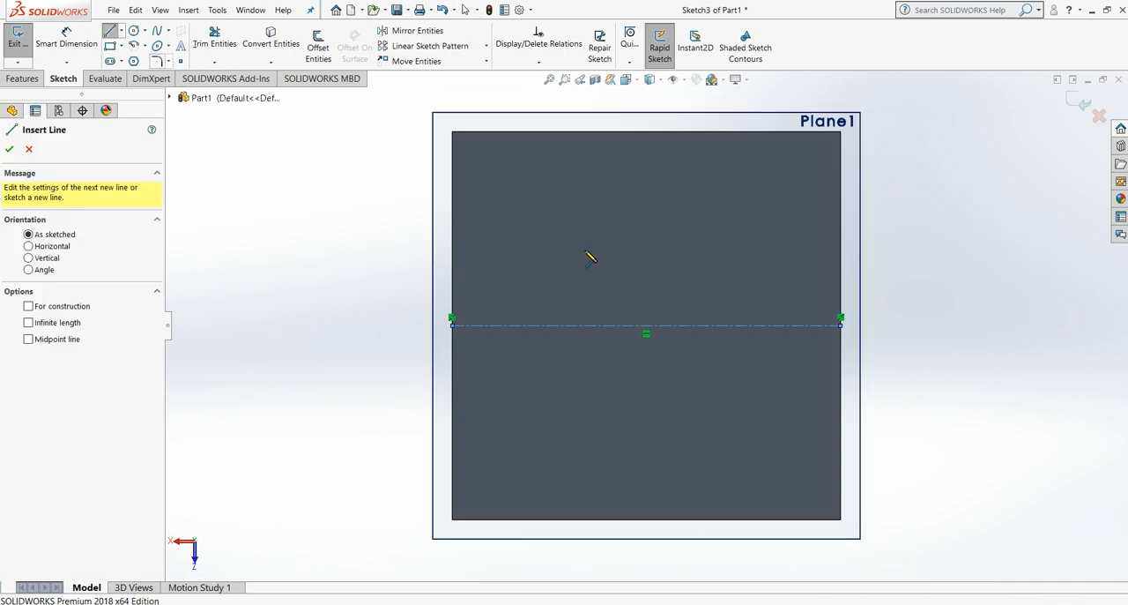
{"action": "left_click", "coordinate": [646, 326]}
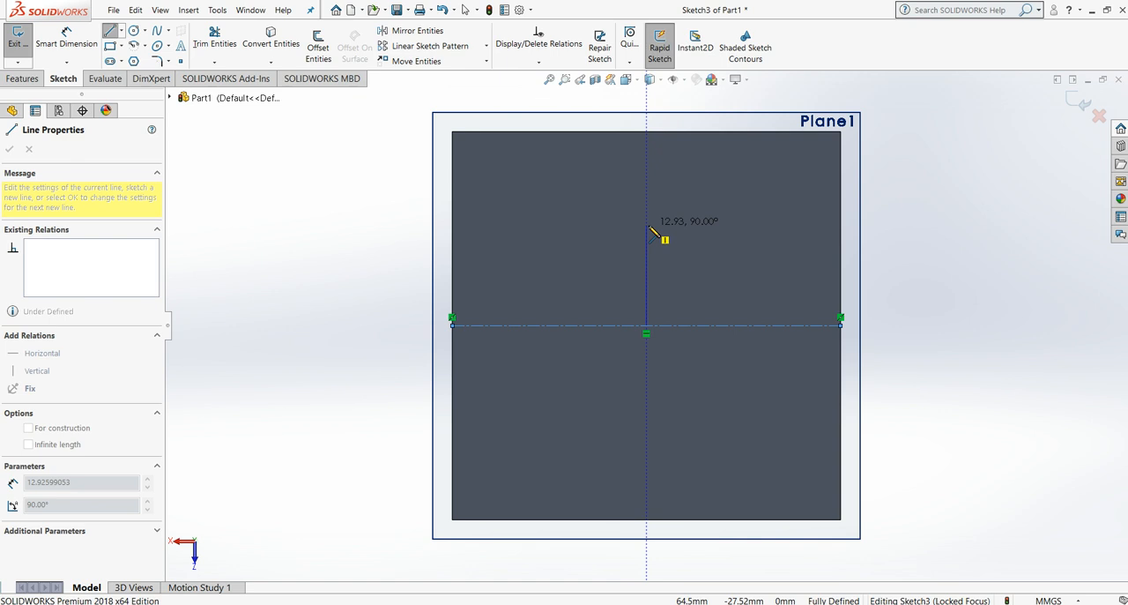
{"action": "left_click", "coordinate": [648, 226]}
{"action": "type", "text": "15"}
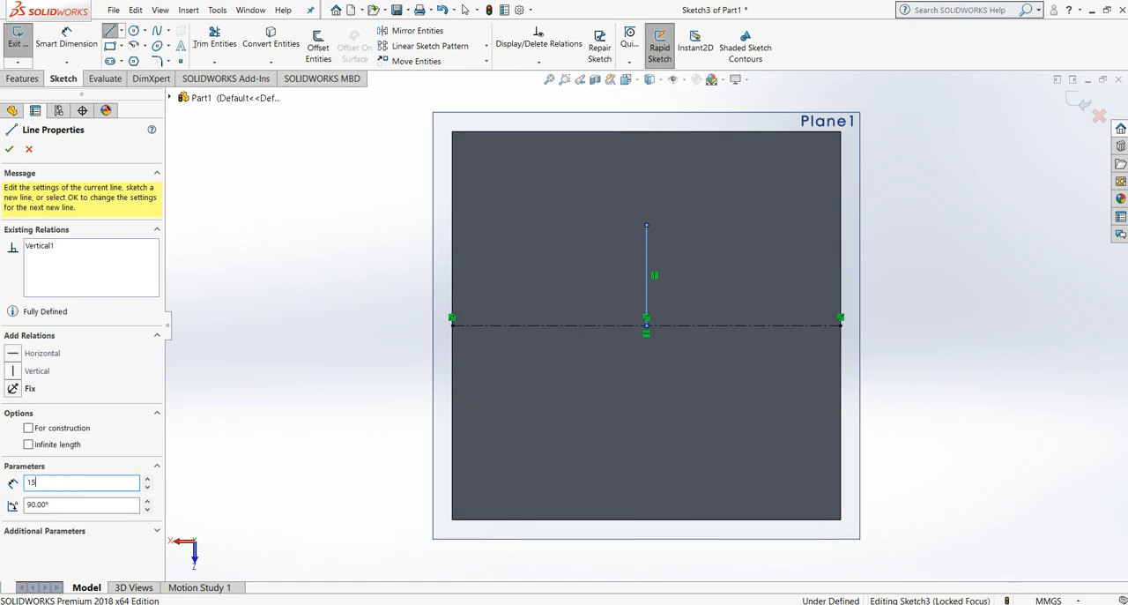
{"action": "key", "text": "Return"}
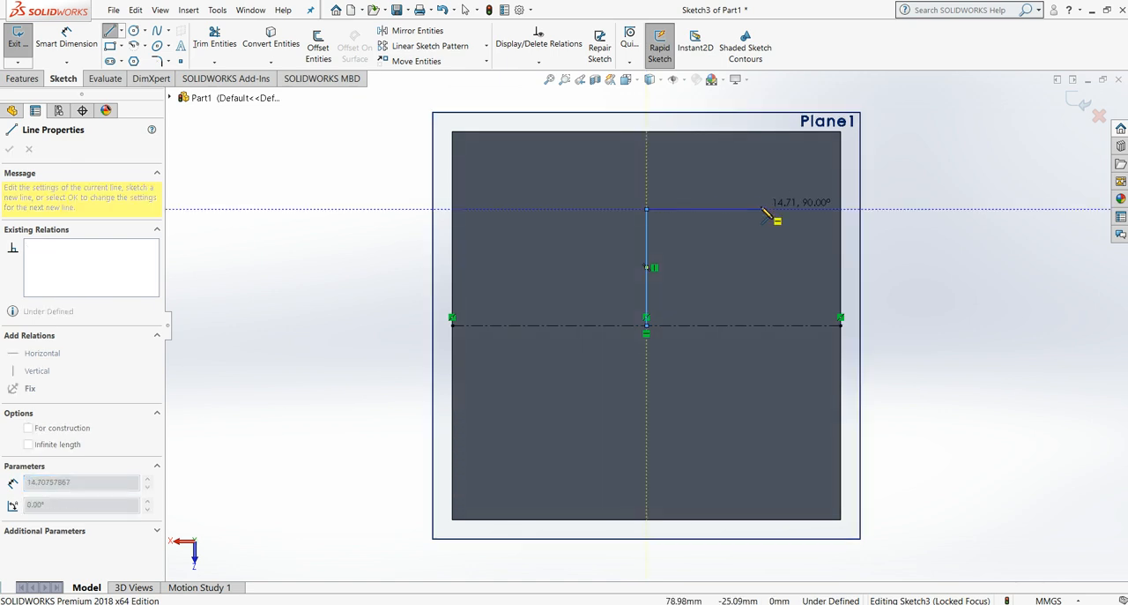
{"action": "left_click", "coordinate": [763, 210]}
{"action": "type", "text": "15"}
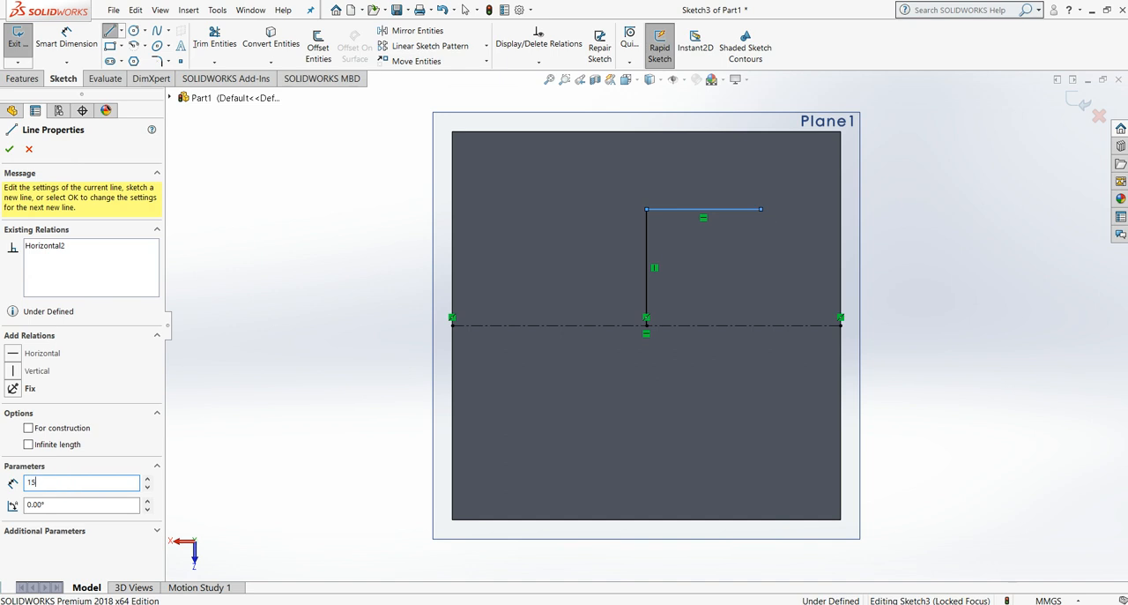
{"action": "key", "text": "Return"}
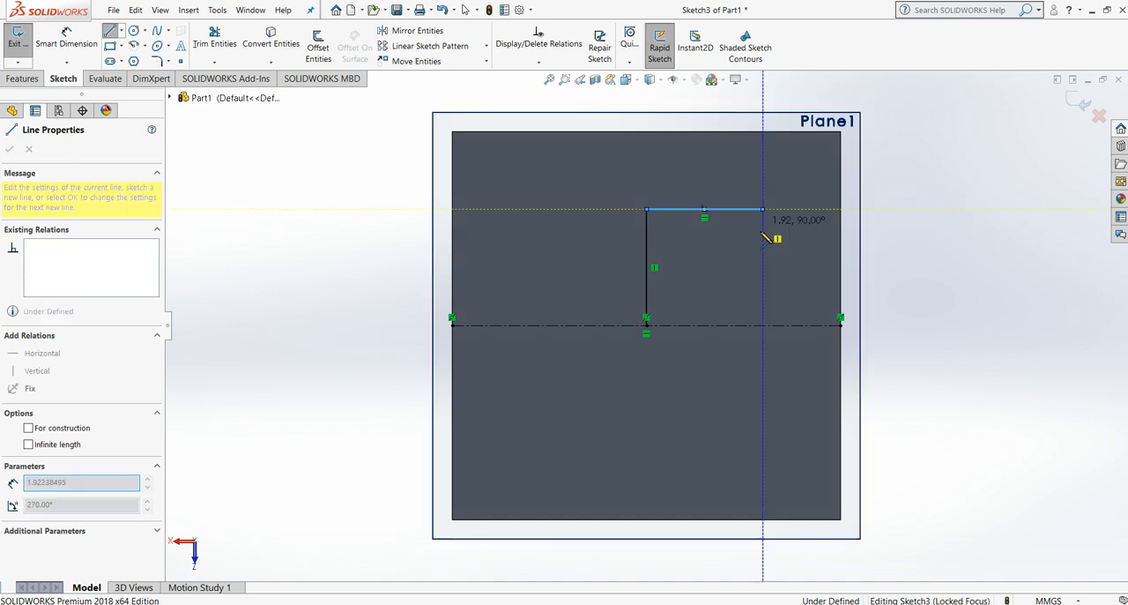
Step: Complete a 30 mm square around the centerline's midpoint with two 30 mm sides and lines closing back to the vertical line's upper end
{"action": "left_click", "coordinate": [765, 455]}
{"action": "type", "text": "30"}
{"action": "key", "text": "Return"}
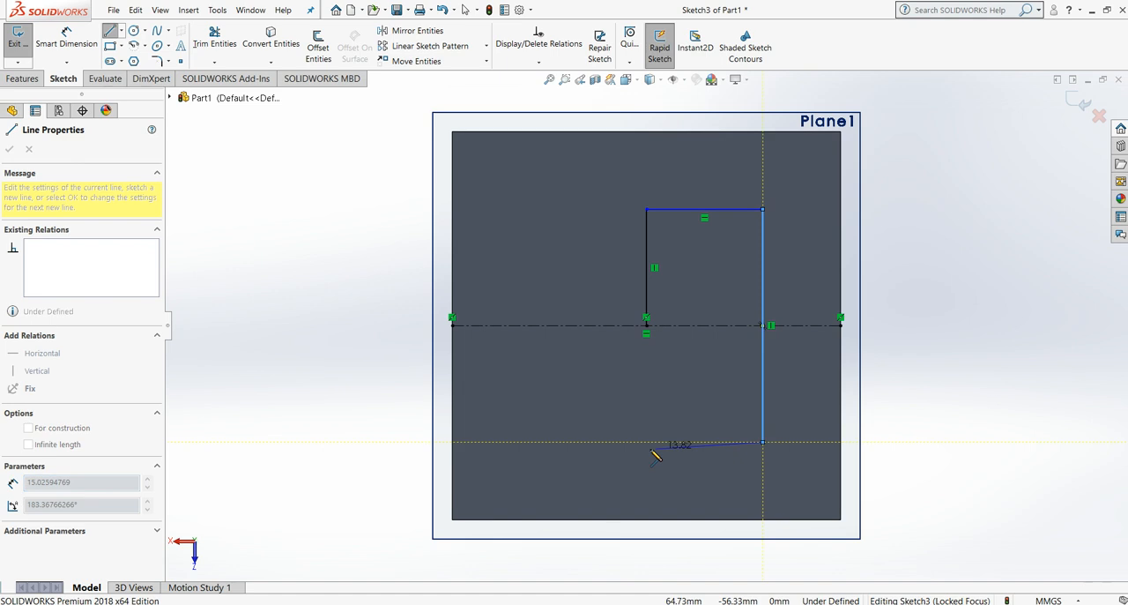
{"action": "left_click", "coordinate": [543, 441]}
{"action": "type", "text": "30"}
{"action": "key", "text": "Return"}
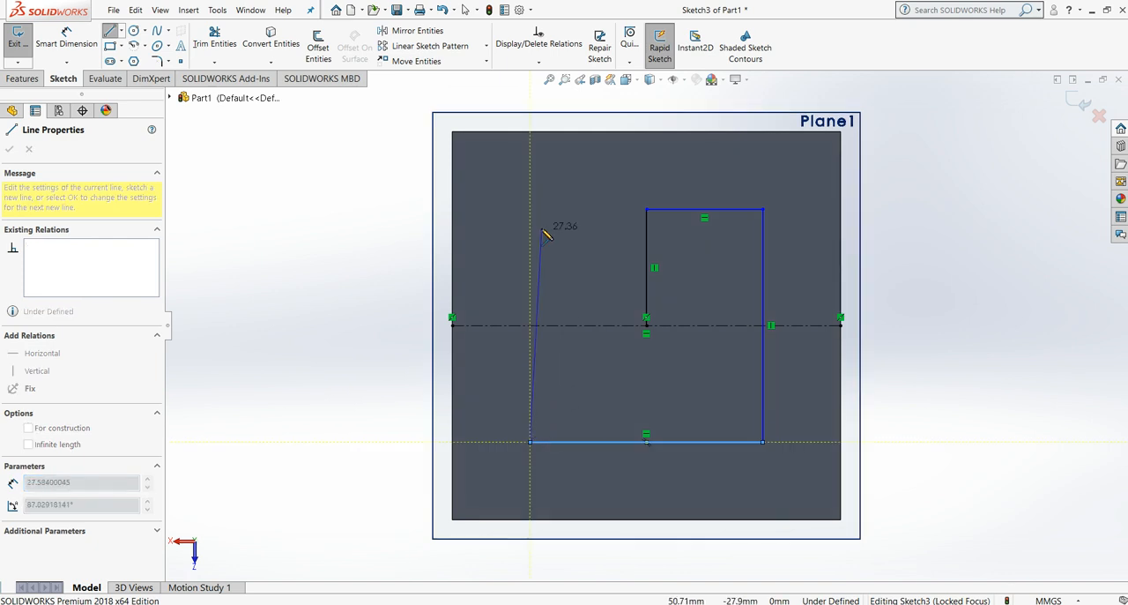
{"action": "left_click", "coordinate": [530, 208]}
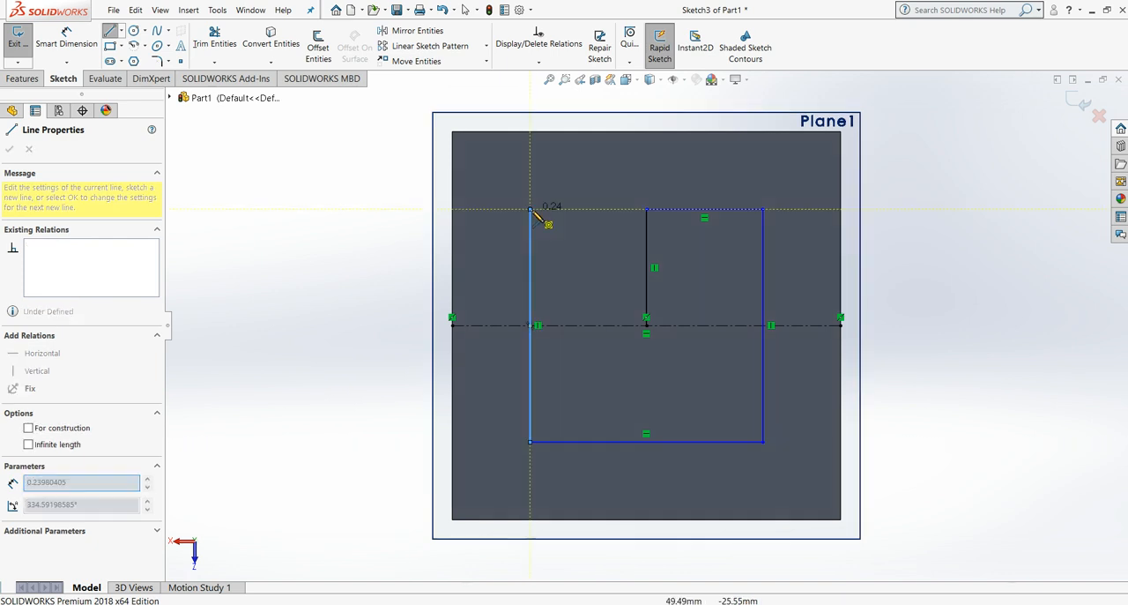
{"action": "left_click", "coordinate": [649, 210]}
{"action": "double_click", "coordinate": [667, 303]}
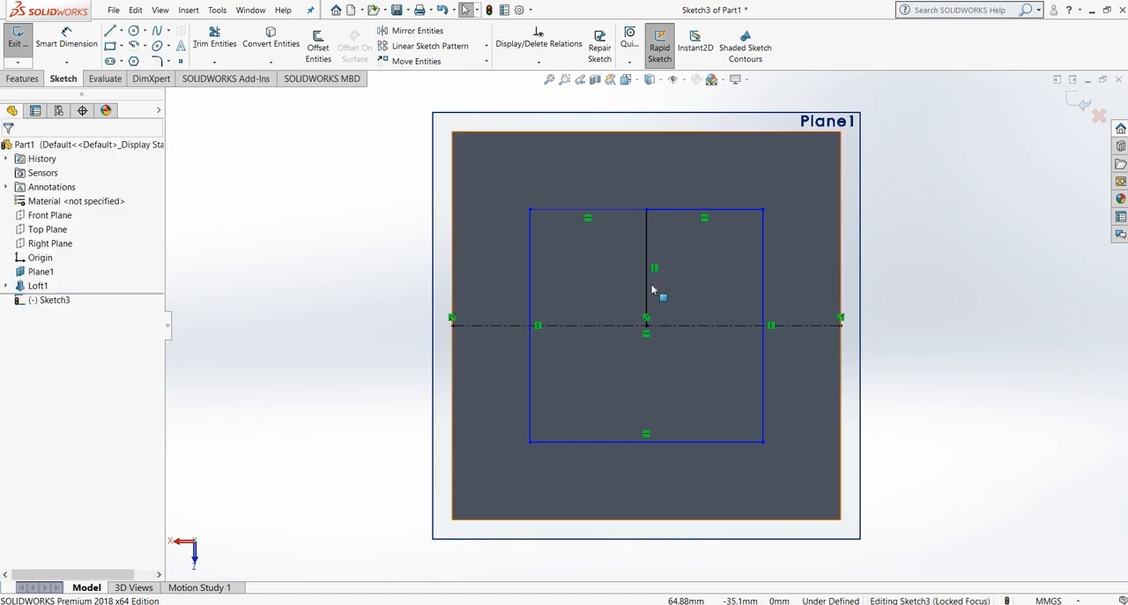
Step: Delete the 15 mm vertical helper line inside the square and exit the base sketch
{"action": "left_click", "coordinate": [649, 289]}
{"action": "key", "text": "Delete"}
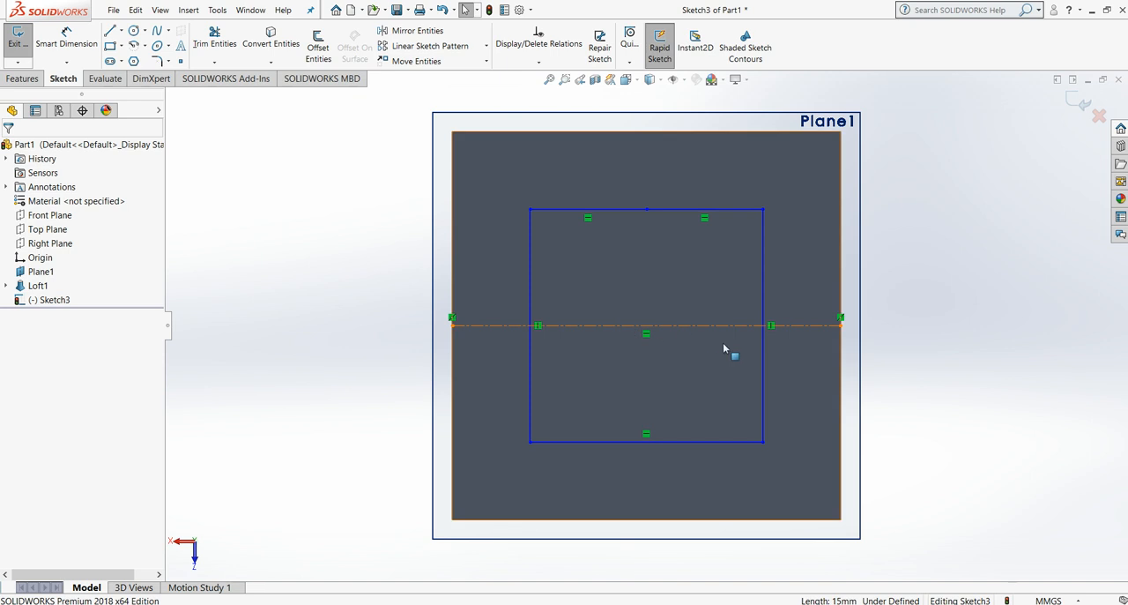
{"action": "left_click", "coordinate": [1079, 104]}
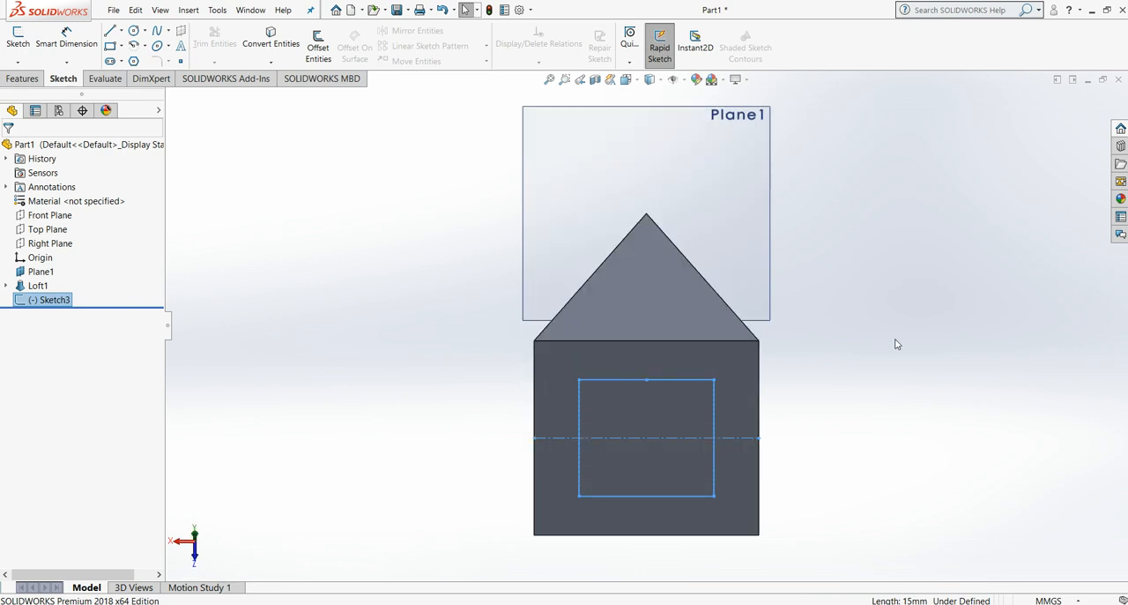
Step: Start a new reference plane with the Top Plane as its first reference
{"action": "key", "text": "Up"}
{"action": "key", "text": "Up"}
{"action": "key", "text": "Up"}
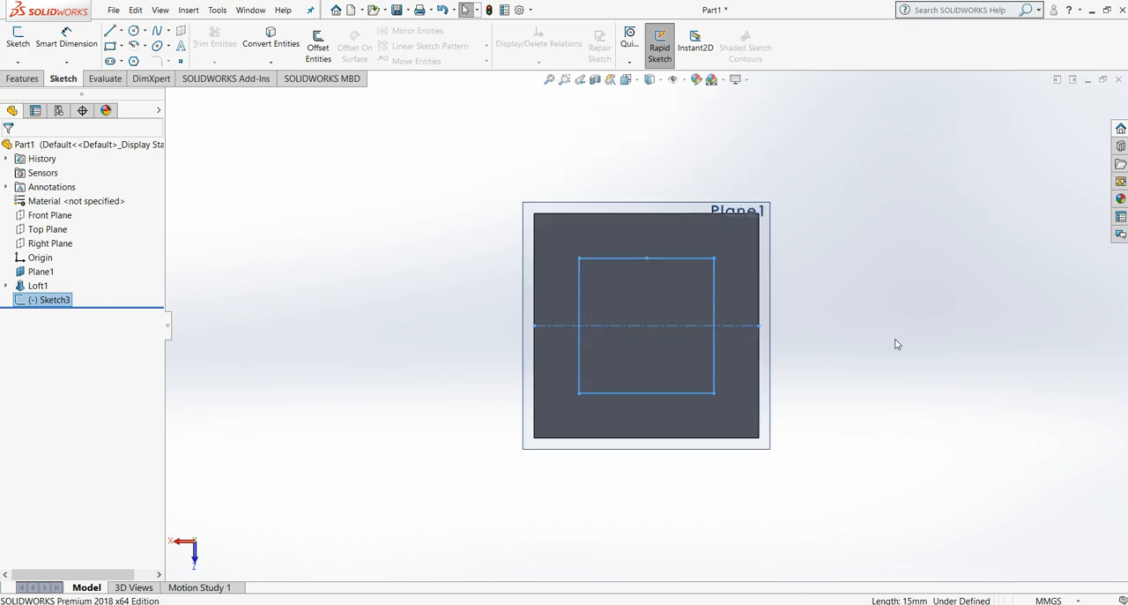
{"action": "left_click", "coordinate": [24, 78]}
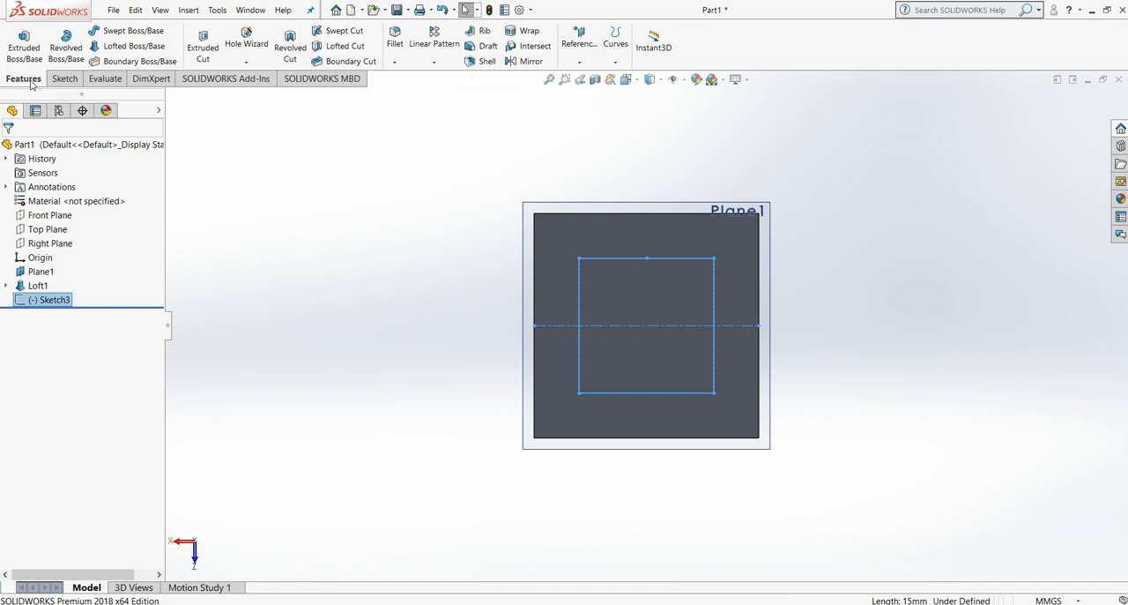
{"action": "left_click", "coordinate": [581, 61]}
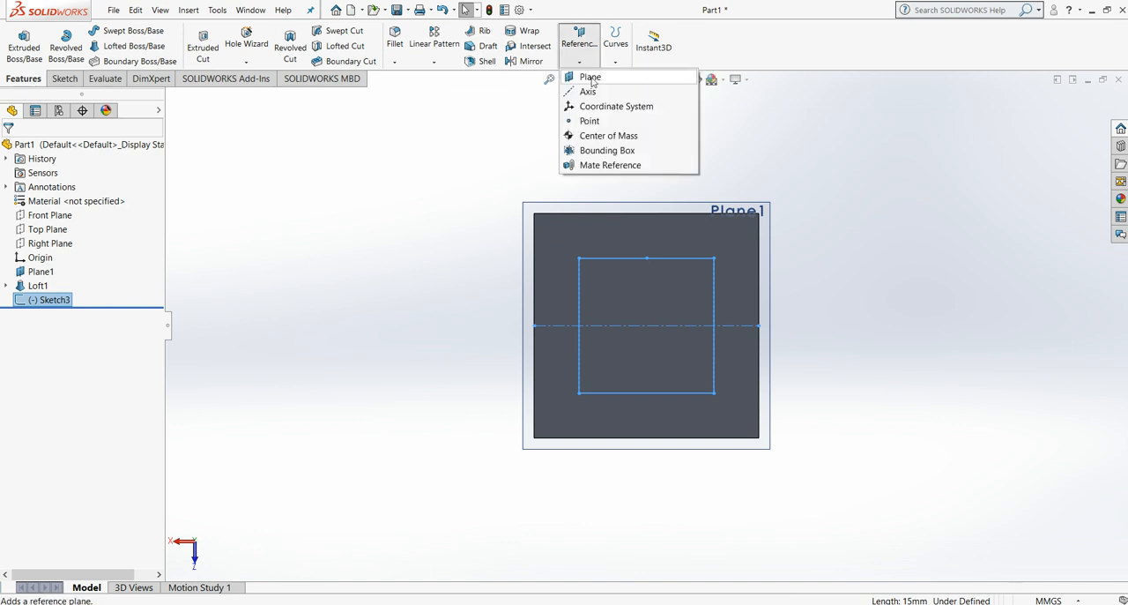
{"action": "left_click", "coordinate": [591, 78]}
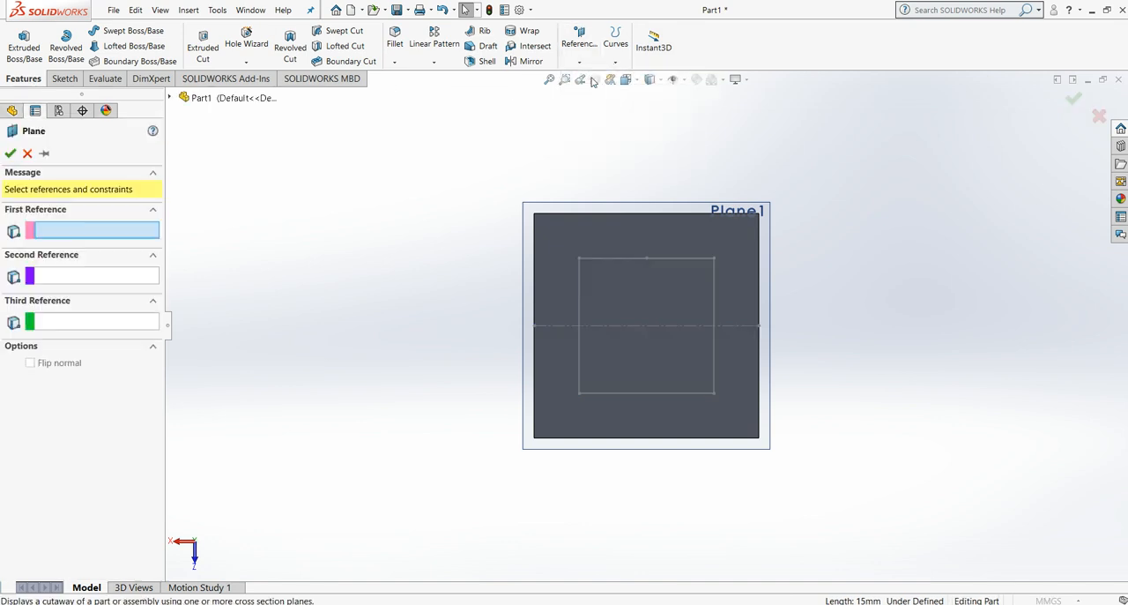
{"action": "left_click", "coordinate": [170, 98]}
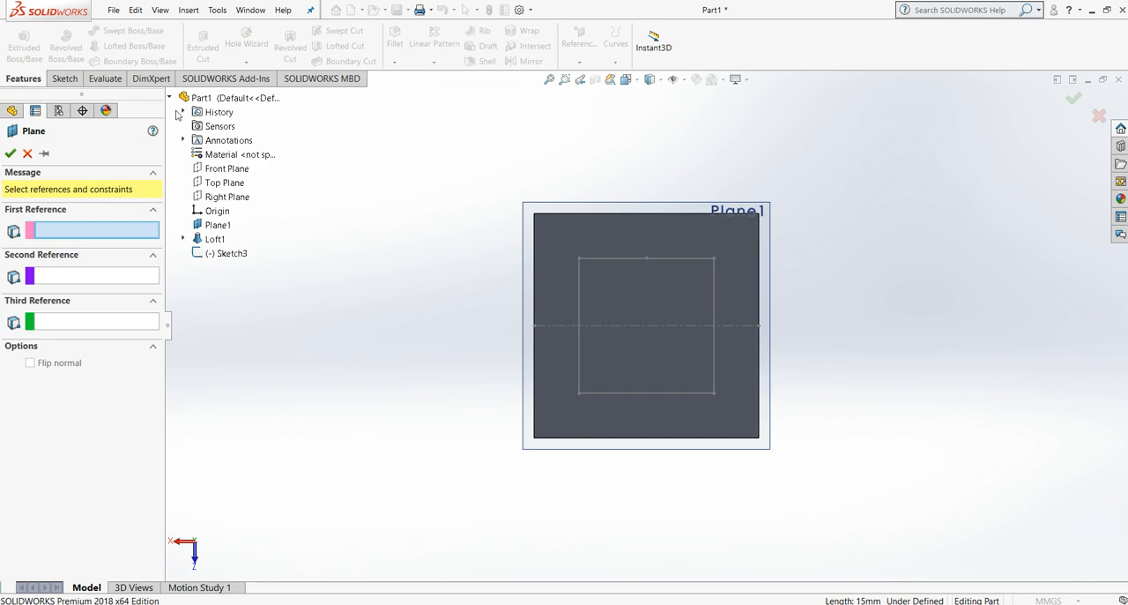
{"action": "left_click", "coordinate": [215, 185]}
Step: Set the new plane's offset from the Top Plane to 50 mm and create it
{"action": "key", "text": "Up"}
{"action": "key", "text": "Up"}
{"action": "key", "text": "Up"}
{"action": "key", "text": "Up"}
{"action": "key", "text": "Up"}
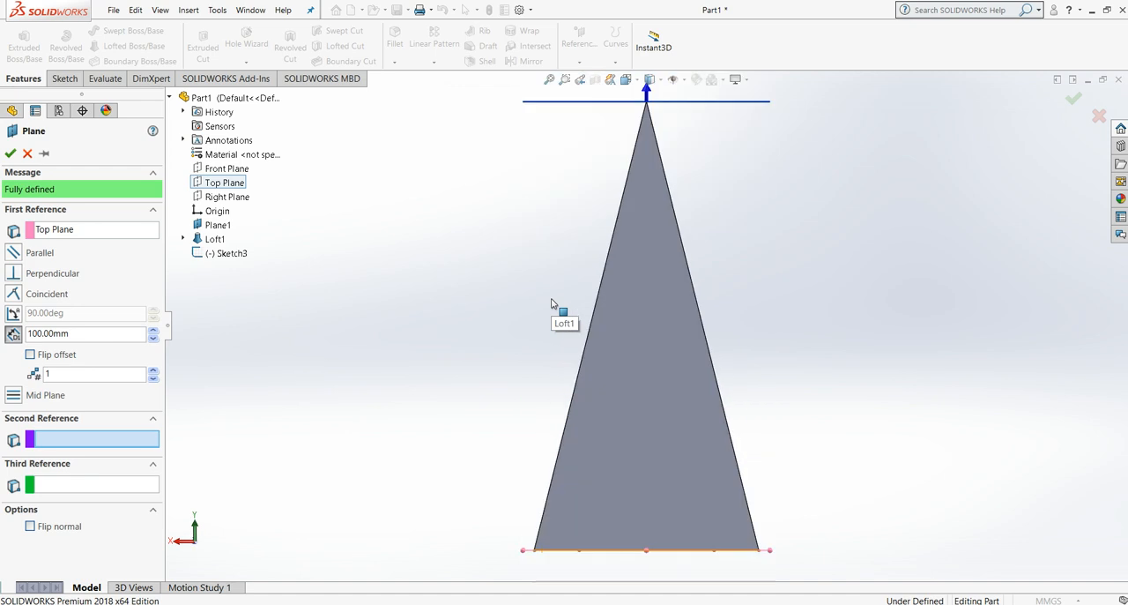
{"action": "left_click", "coordinate": [39, 336]}
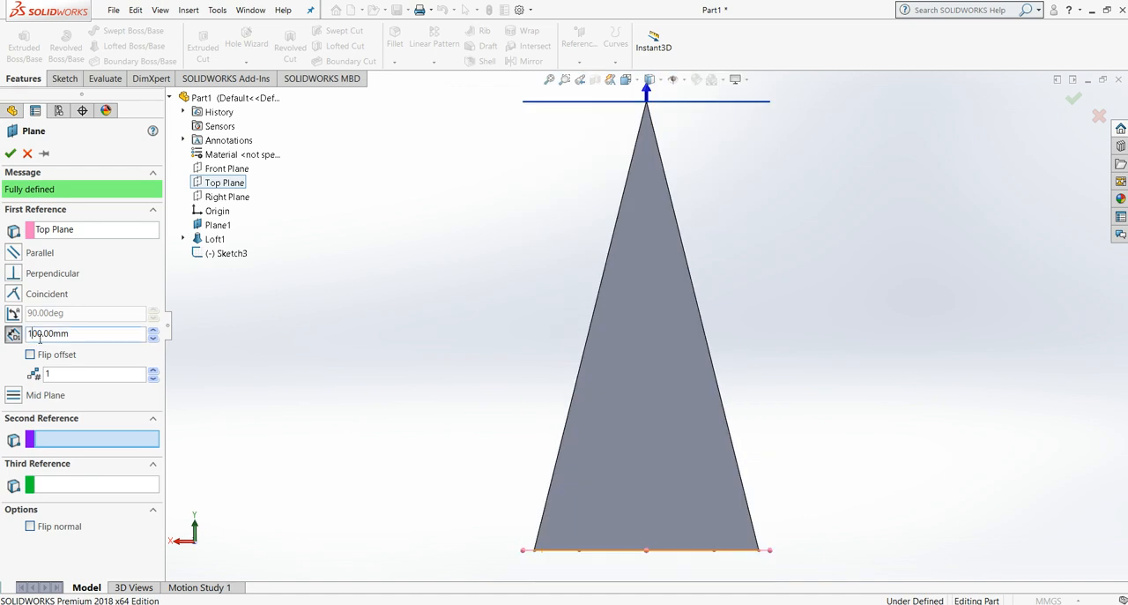
{"action": "left_click_drag", "start_coordinate": [42, 339], "coordinate": [25, 341]}
{"action": "type", "text": "5"}
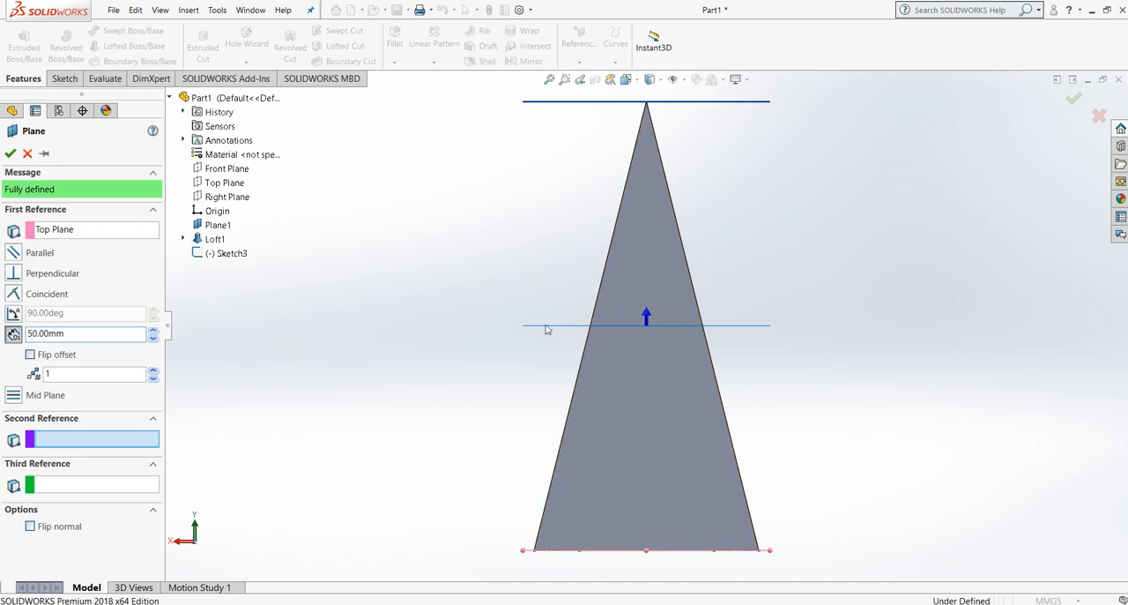
{"action": "left_click", "coordinate": [10, 155]}
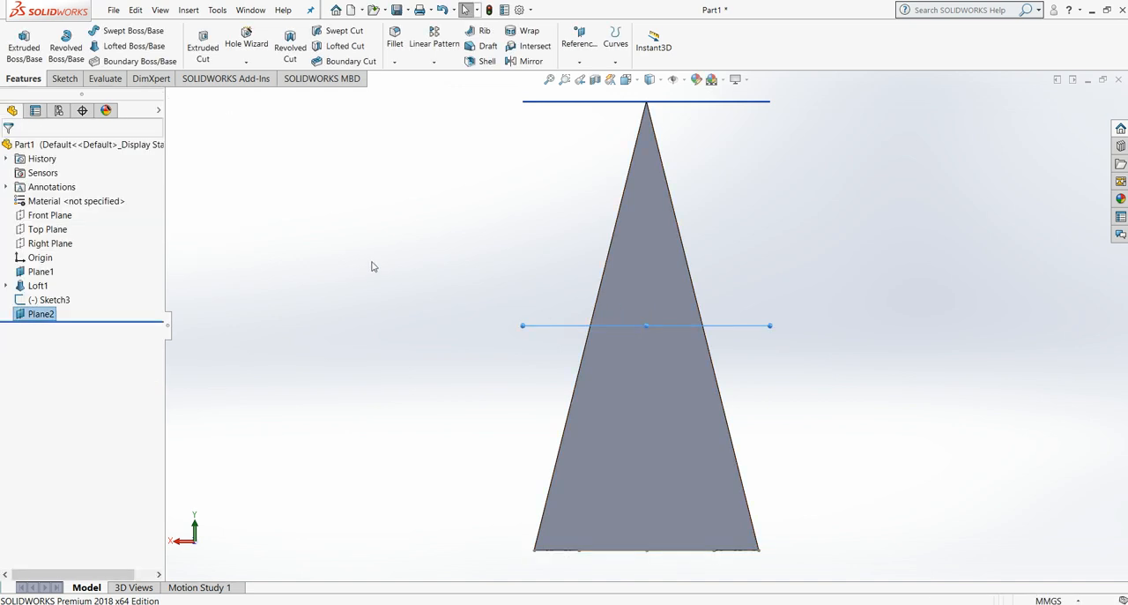
Step: Sketch a horizontal centerline on the 50 mm offset plane, joining the midpoints of the base square's two opposite edges
{"action": "key", "text": "Down"}
{"action": "key", "text": "Down"}
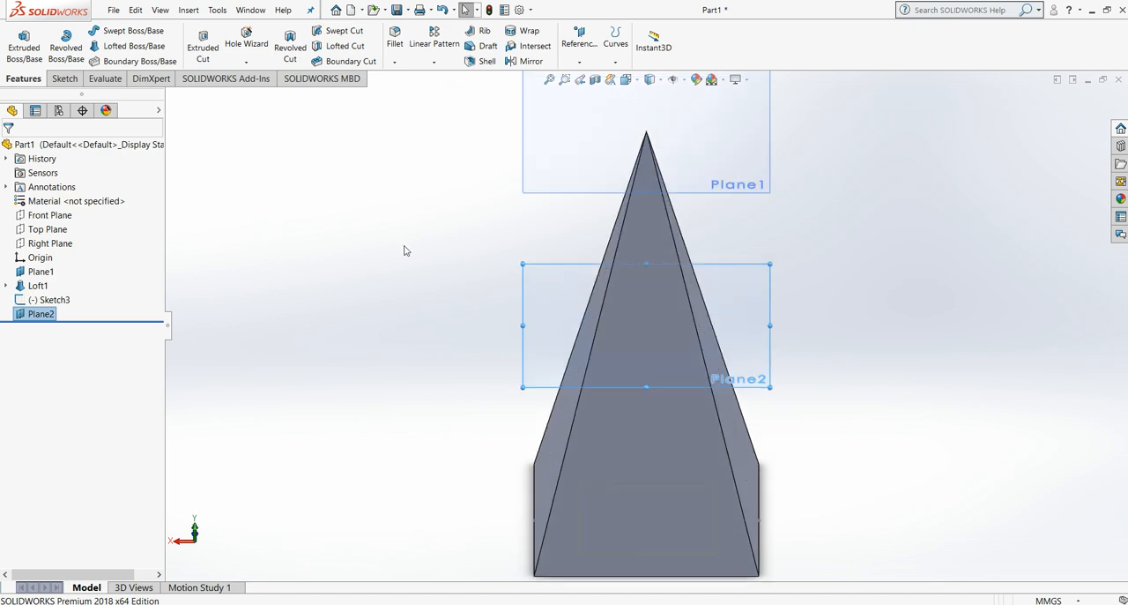
{"action": "left_click", "coordinate": [68, 76]}
{"action": "left_click", "coordinate": [122, 31]}
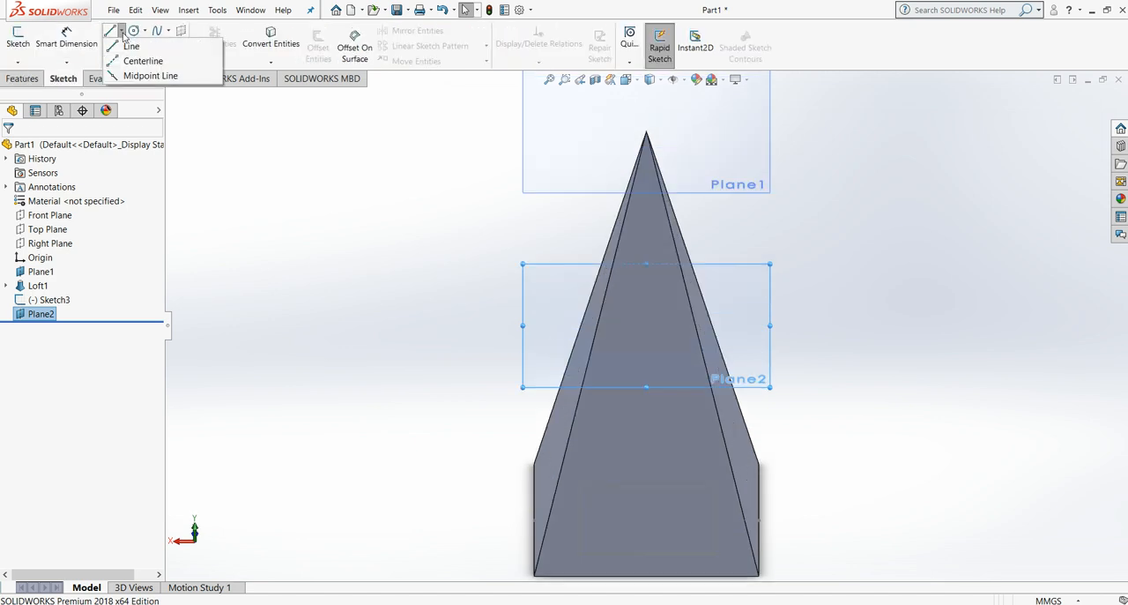
{"action": "left_click", "coordinate": [141, 61]}
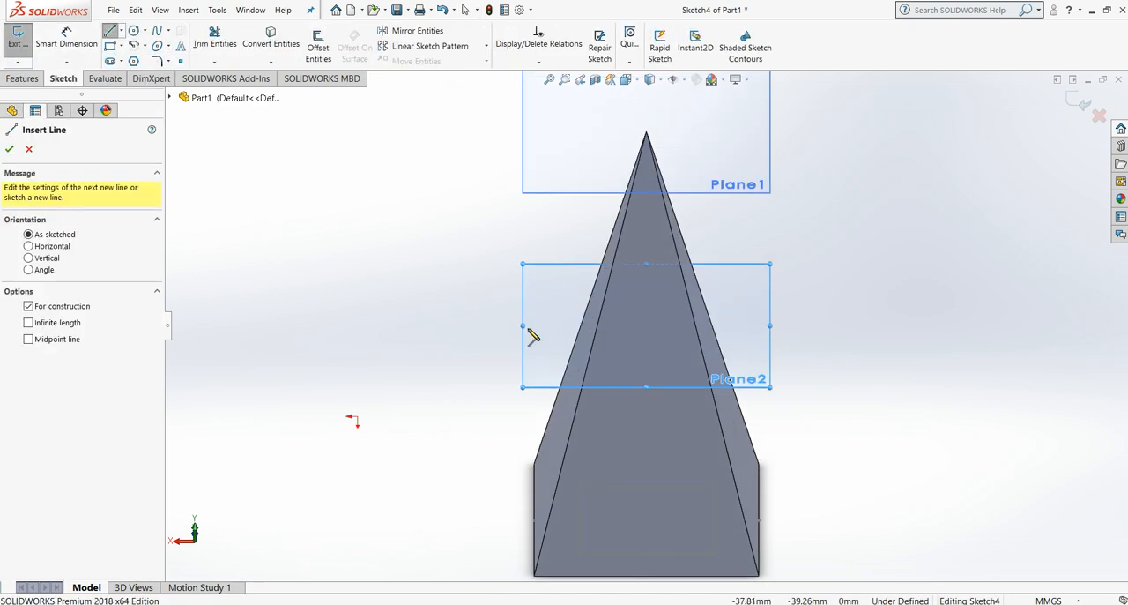
{"action": "left_click", "coordinate": [626, 79]}
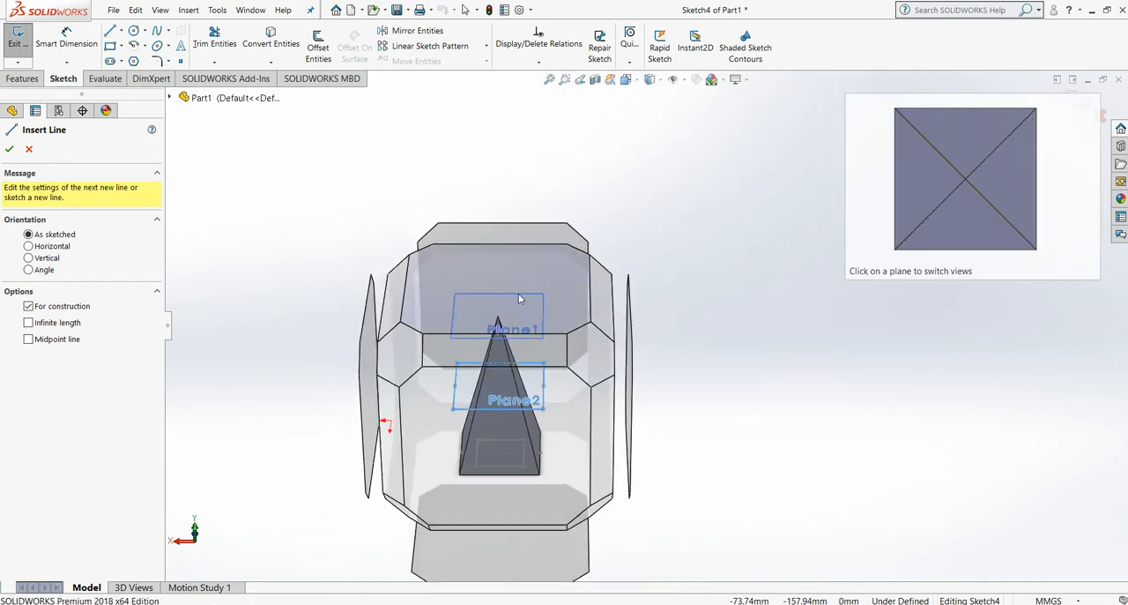
{"action": "left_click", "coordinate": [499, 392]}
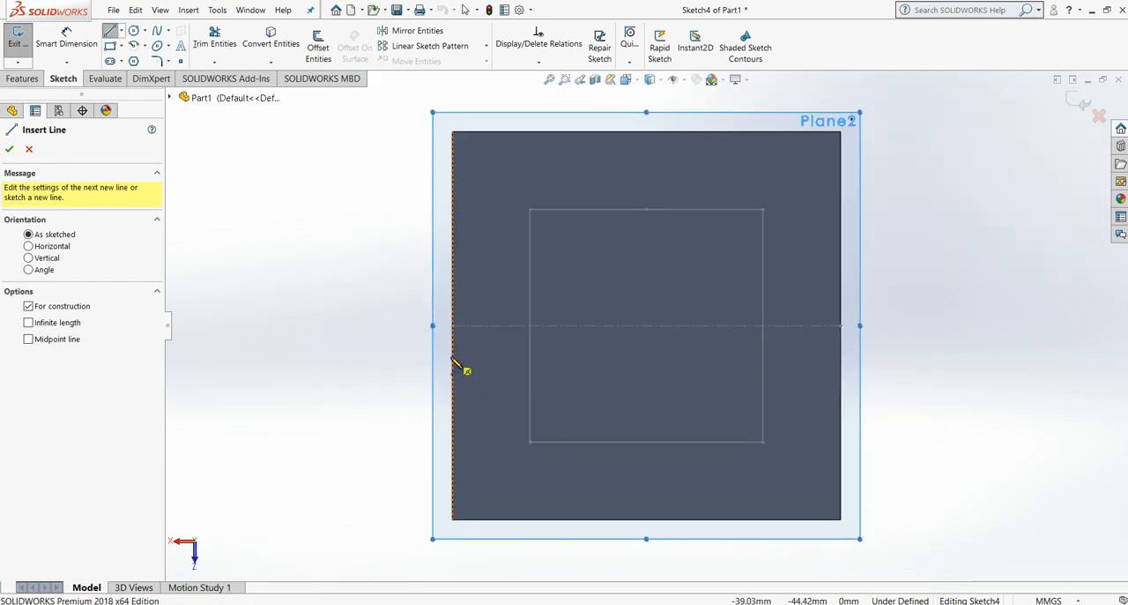
{"action": "left_click", "coordinate": [453, 326]}
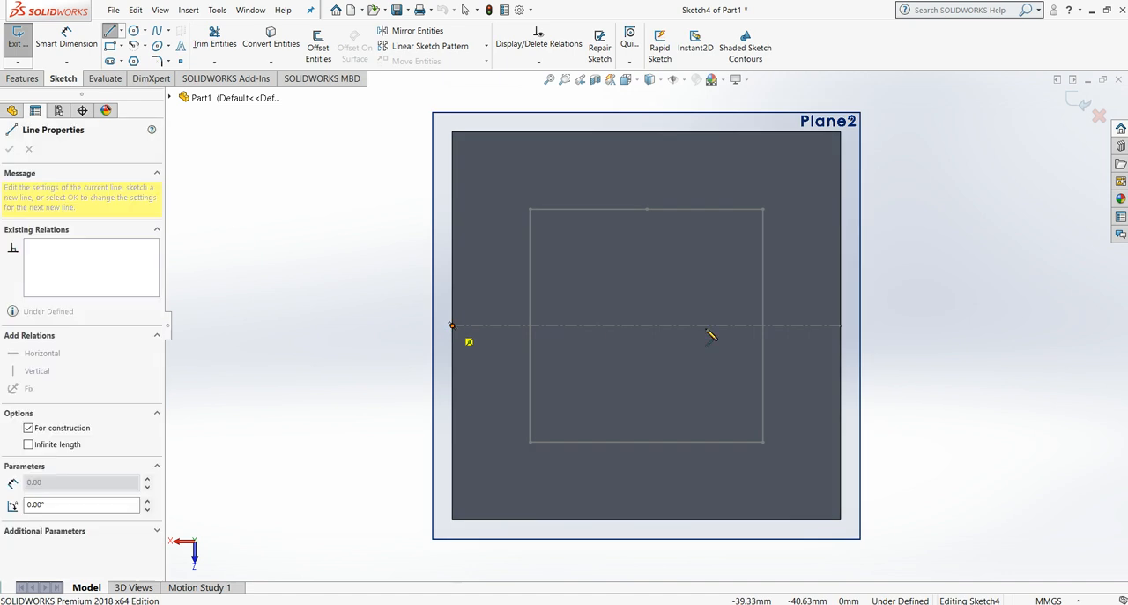
{"action": "left_click", "coordinate": [842, 327]}
{"action": "scroll", "coordinate": [903, 388], "scroll_direction": "up", "scroll_amount": 5}
{"action": "key", "text": "Escape"}
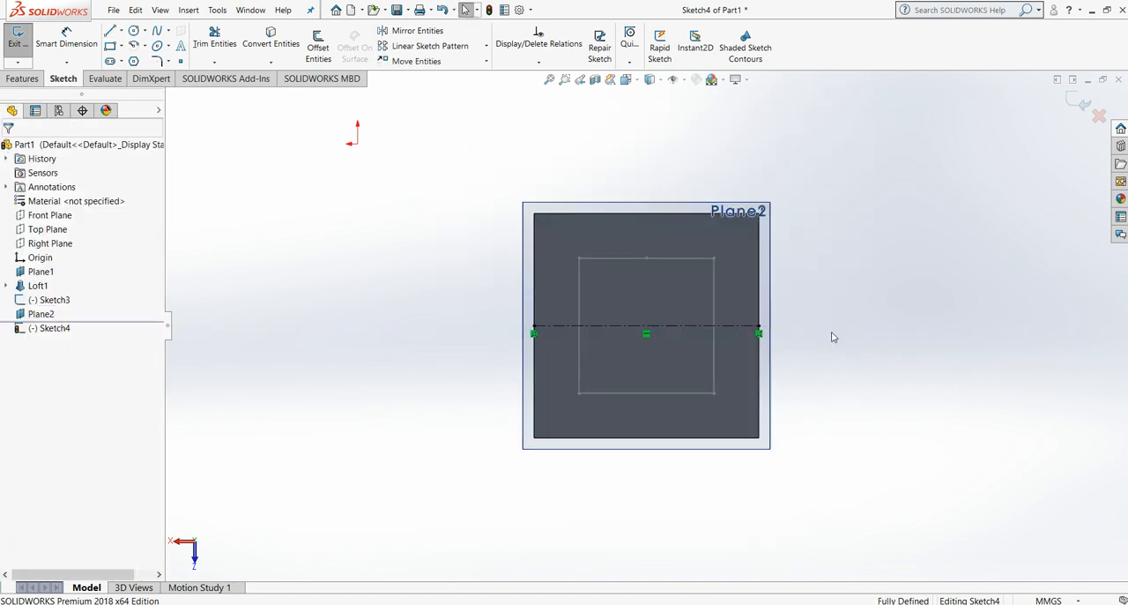
Step: Place a sketch point at the midpoint of the centerline on the 50 mm offset plane and exit the sketch
{"action": "key", "text": "Down"}
{"action": "key", "text": "Down"}
{"action": "key", "text": "Down"}
{"action": "key", "text": "Down"}
{"action": "key", "text": "Down"}
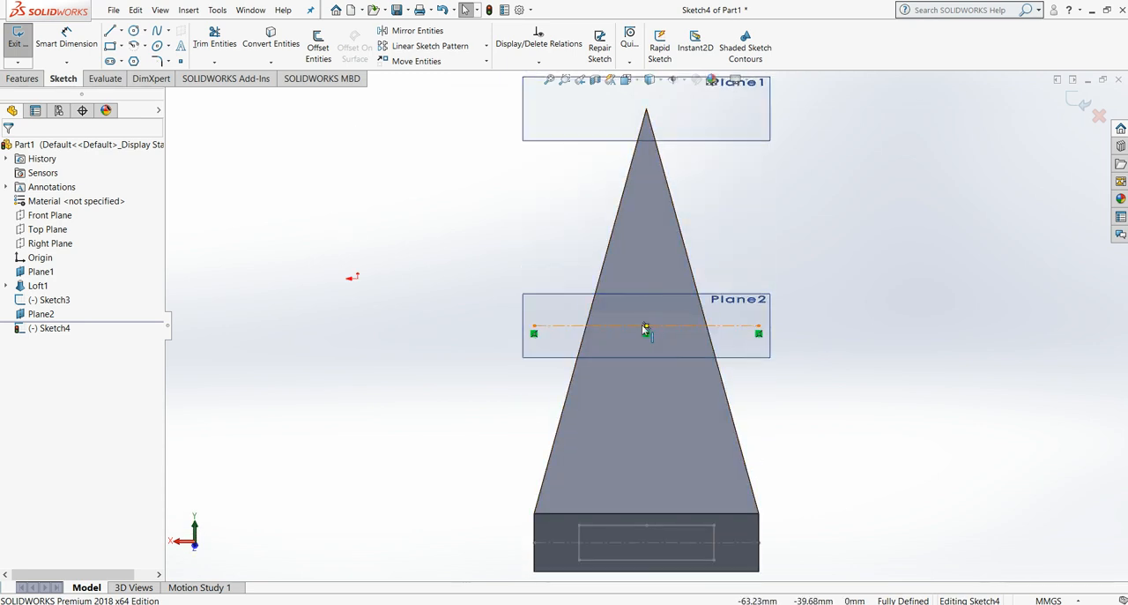
{"action": "left_click", "coordinate": [179, 61]}
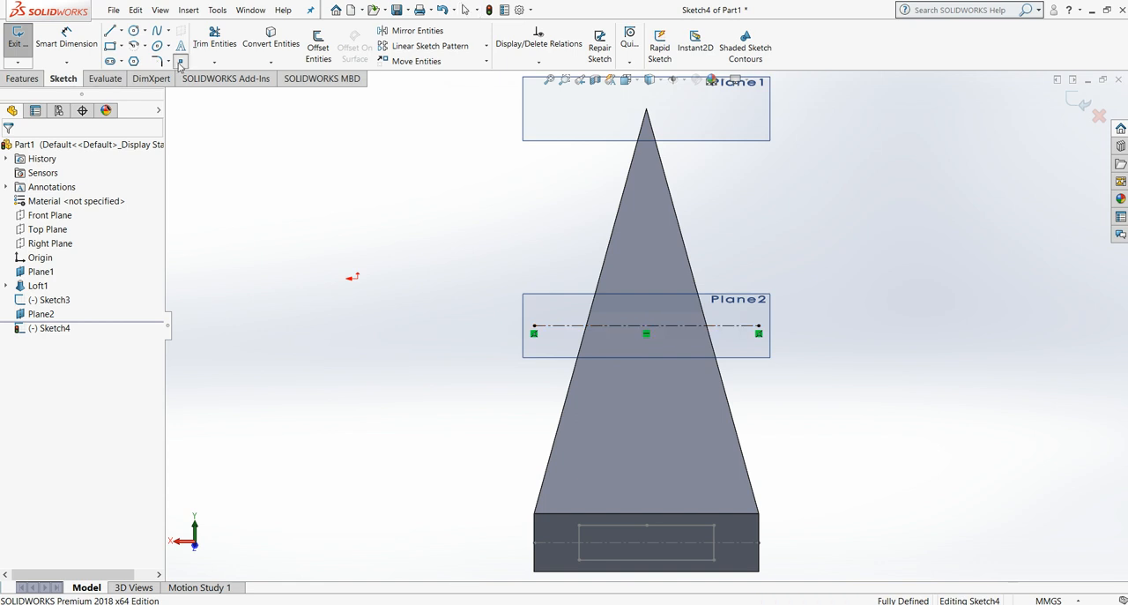
{"action": "left_click", "coordinate": [646, 325]}
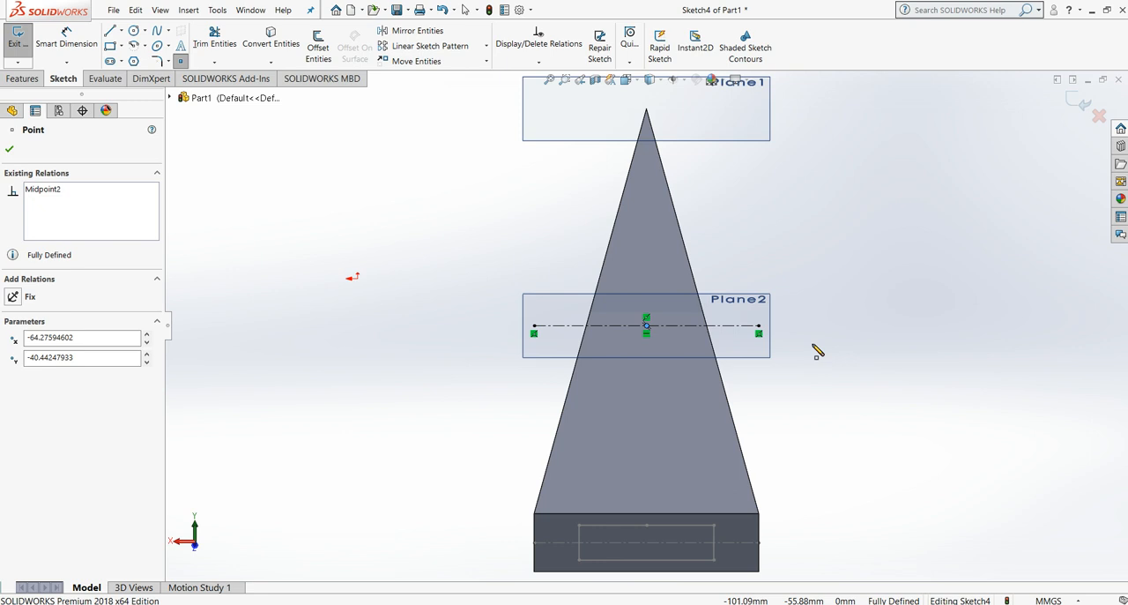
{"action": "left_click", "coordinate": [10, 149]}
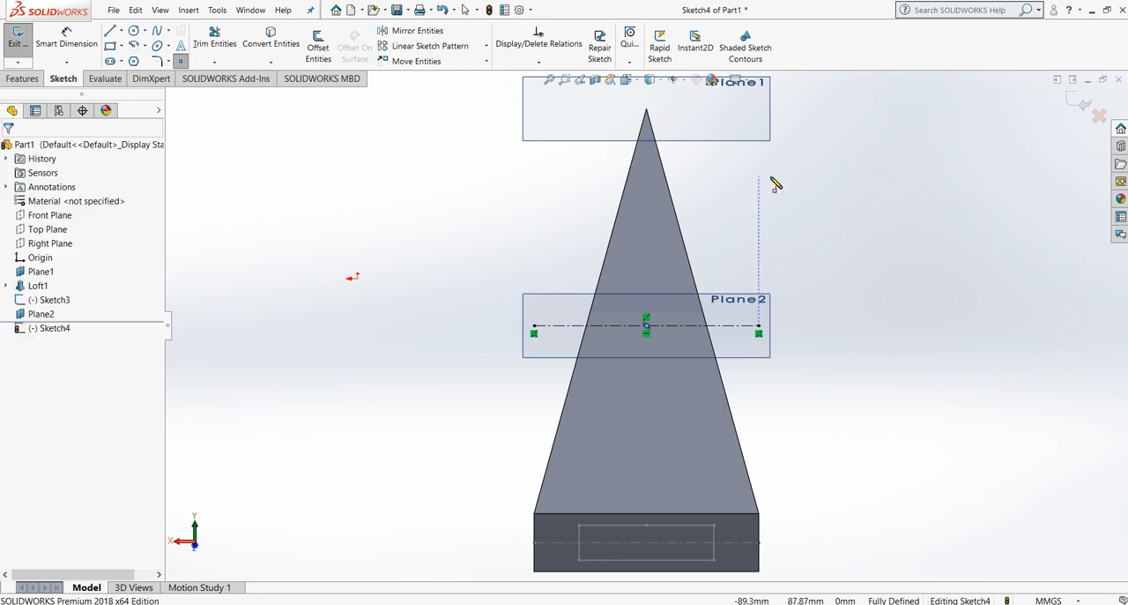
{"action": "left_click", "coordinate": [1075, 102]}
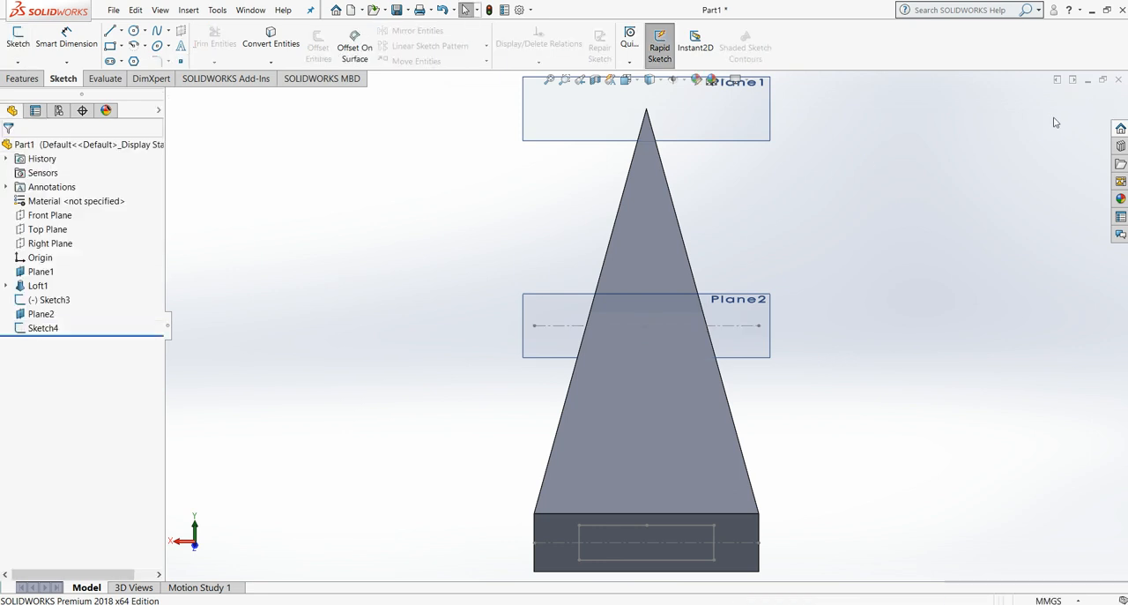
Step: Create a lofted cut using the 30 mm base square and the point on the 50 mm offset plane as profiles
{"action": "left_click", "coordinate": [26, 79]}
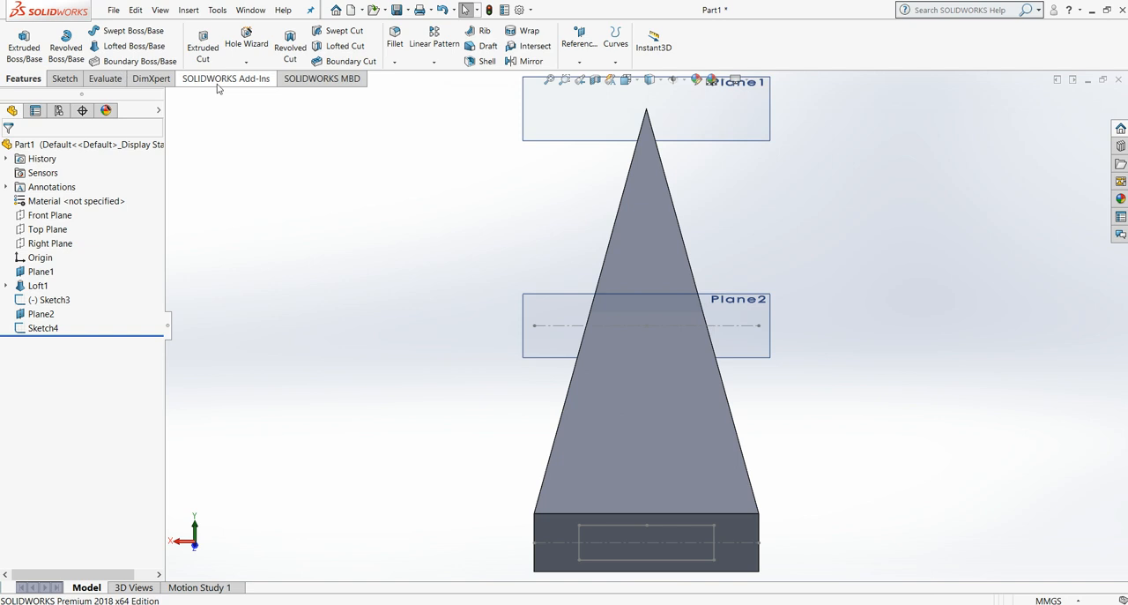
{"action": "left_click", "coordinate": [353, 47]}
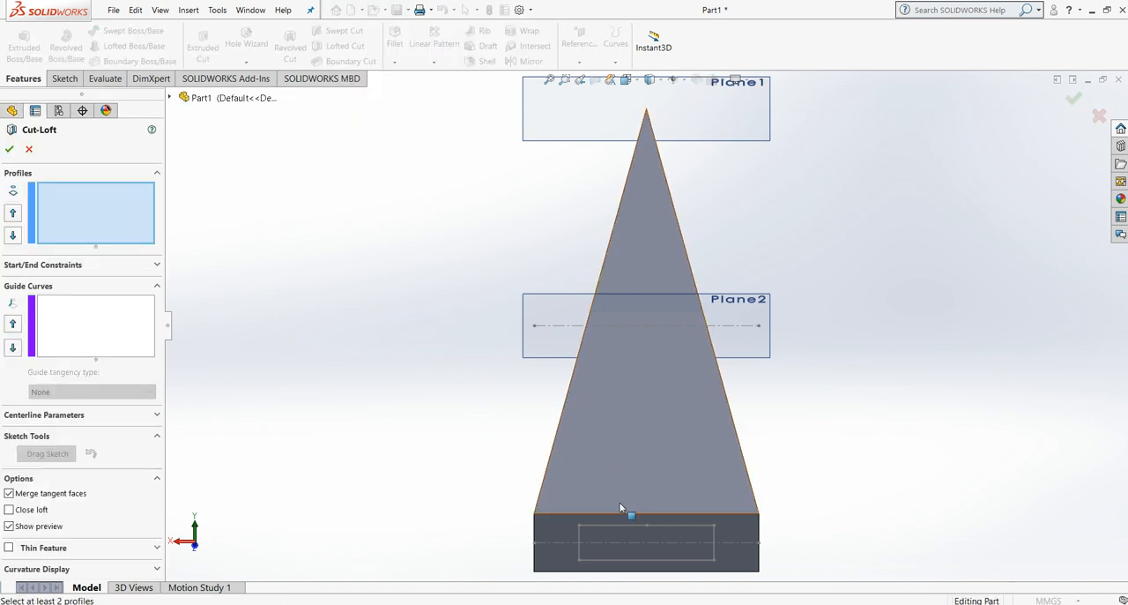
{"action": "left_click", "coordinate": [618, 527]}
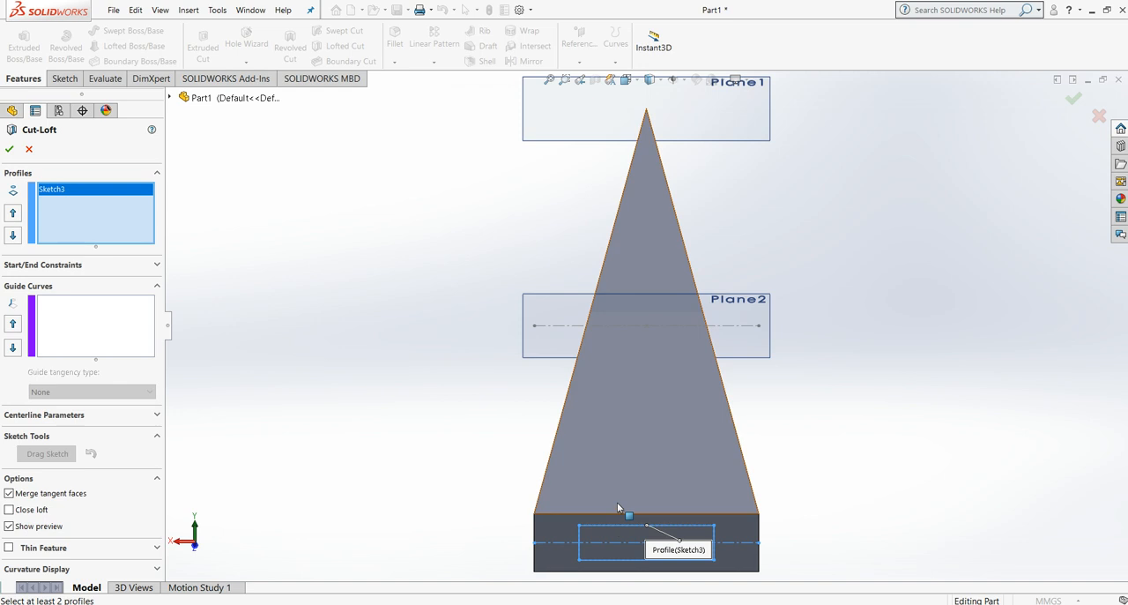
{"action": "left_click", "coordinate": [646, 325]}
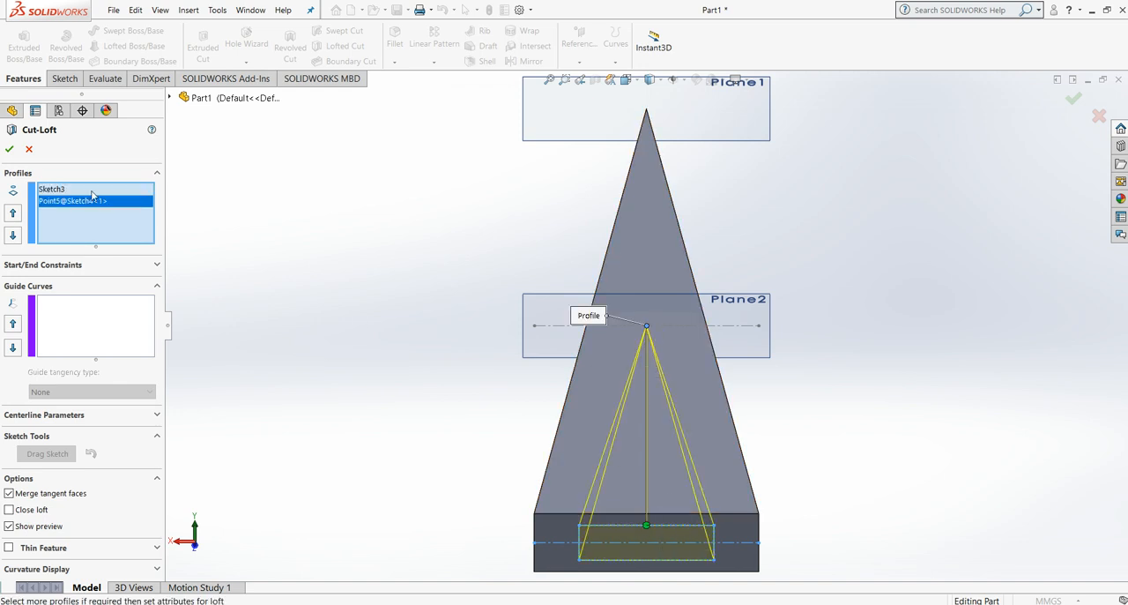
{"action": "left_click", "coordinate": [12, 152]}
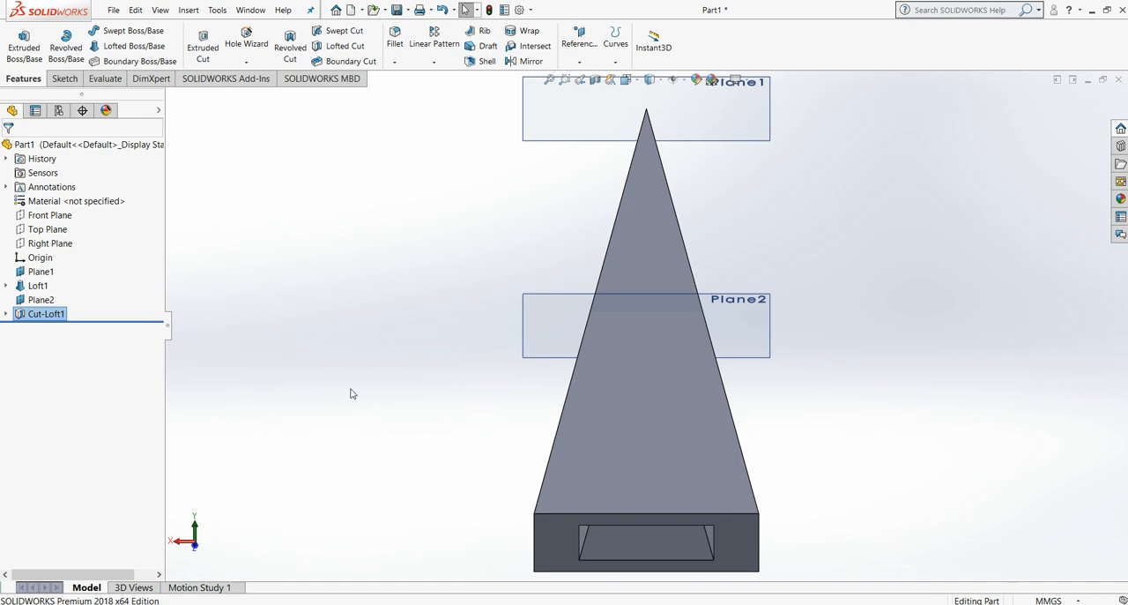
Step: Examine the pyramid and its hollowed base from the front, from below and at tilted angles
{"action": "key", "text": "ctrl+1"}
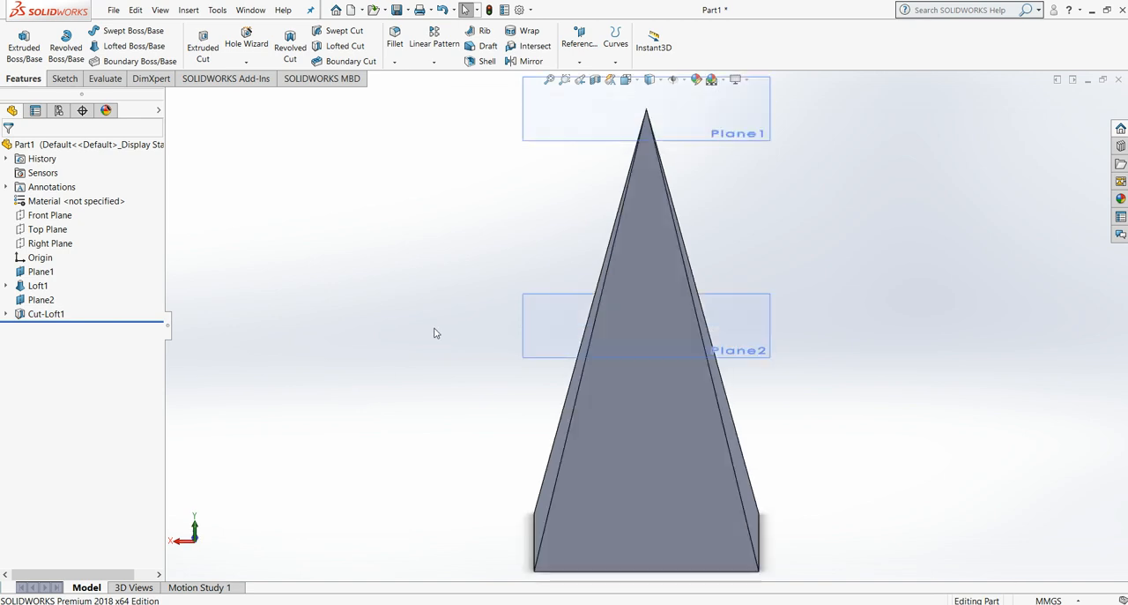
{"action": "key", "text": "ctrl+6"}
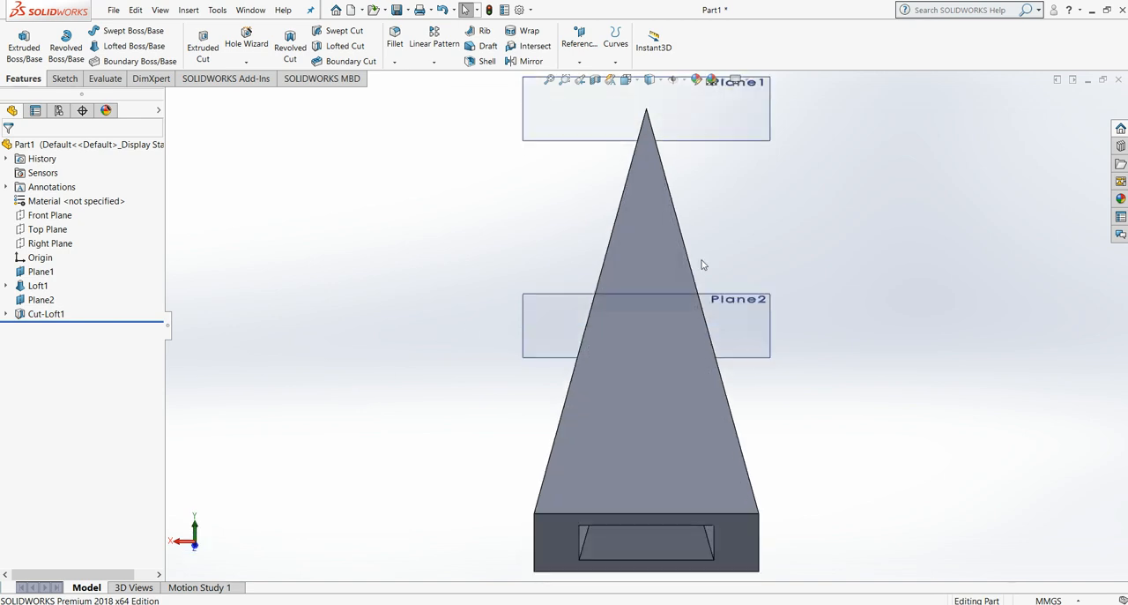
{"action": "key", "text": "Up"}
{"action": "key", "text": "Up"}
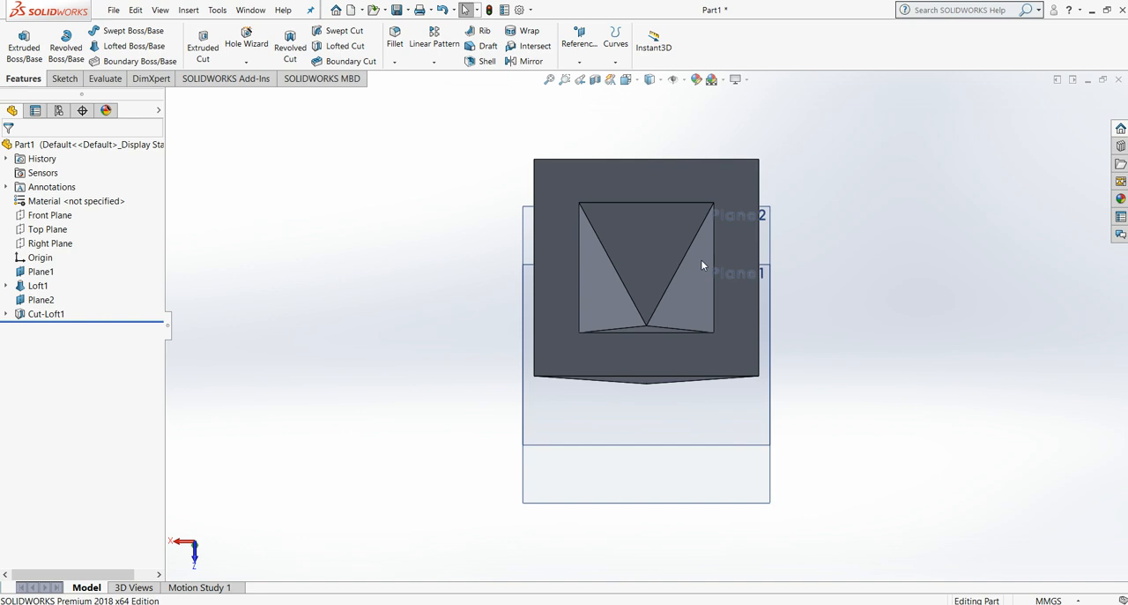
{"action": "key", "text": "Down"}
{"action": "key", "text": "Down"}
{"action": "key", "text": "Down"}
{"action": "key", "text": "ctrl+1"}
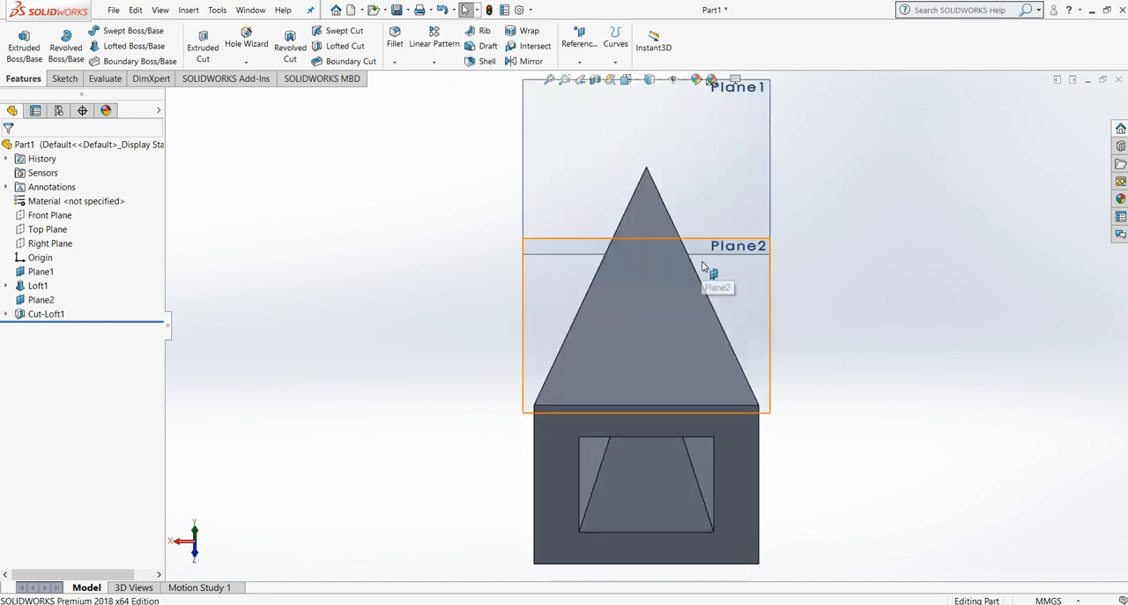
{"action": "scroll", "coordinate": [711, 254], "scroll_direction": "up", "scroll_amount": 3}
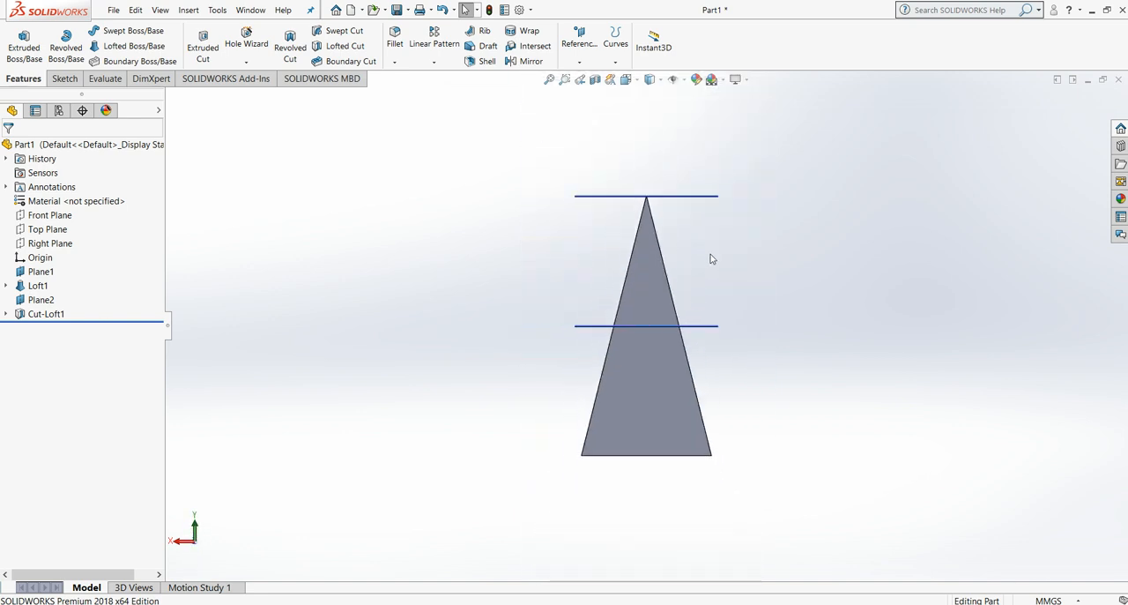
{"action": "scroll", "coordinate": [679, 314], "scroll_direction": "down", "scroll_amount": 2}
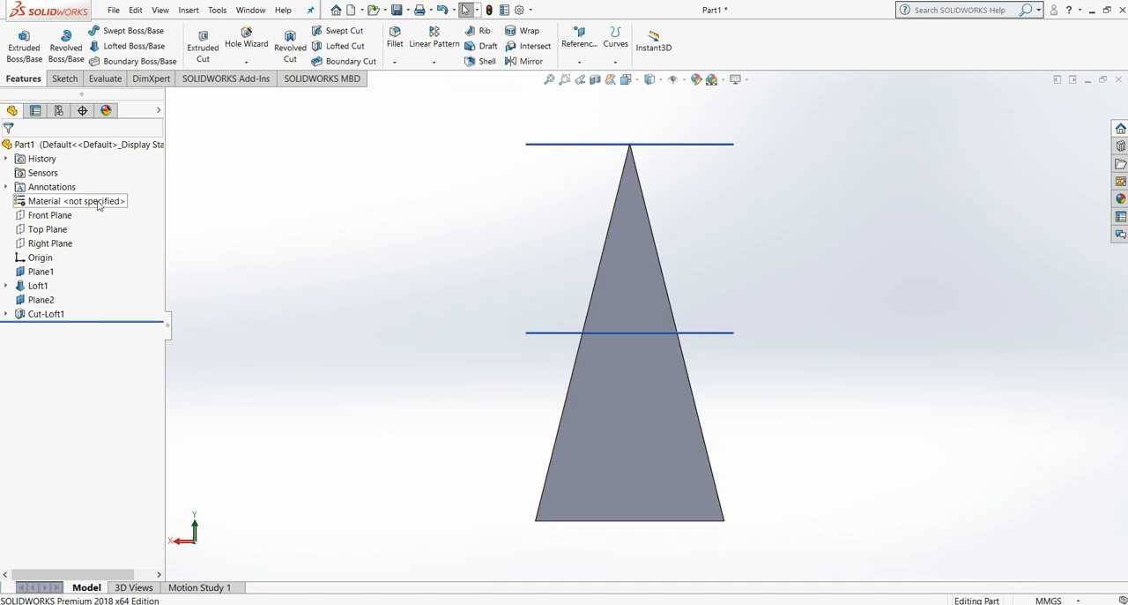
Step: Create a planar section view of the pyramid parallel to the Front Plane with a 41 mm offset
{"action": "left_click", "coordinate": [300, 79]}
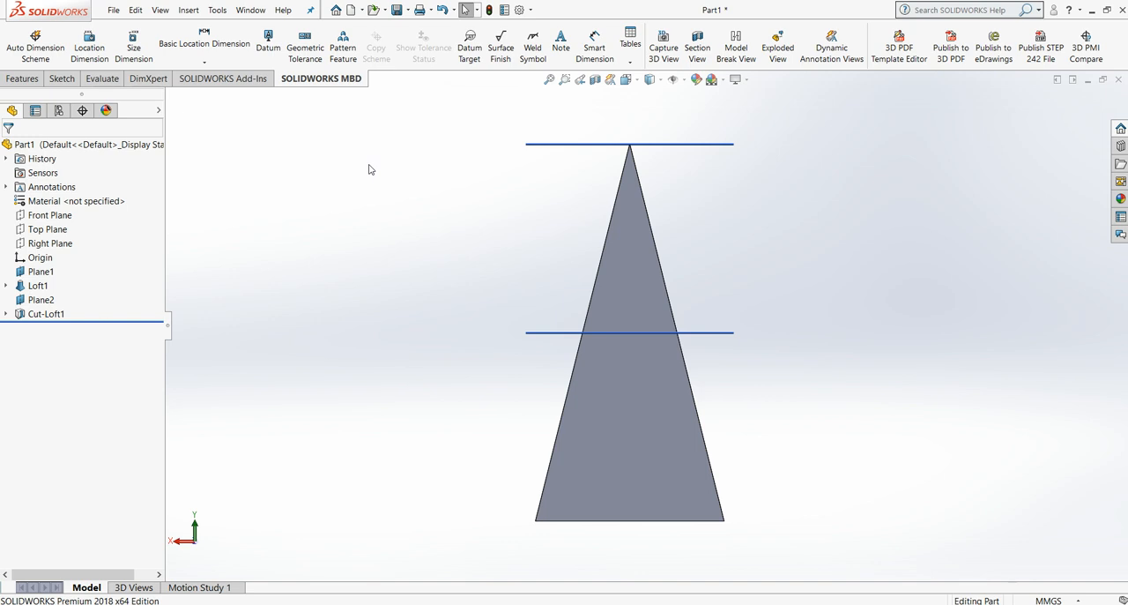
{"action": "left_click", "coordinate": [697, 44]}
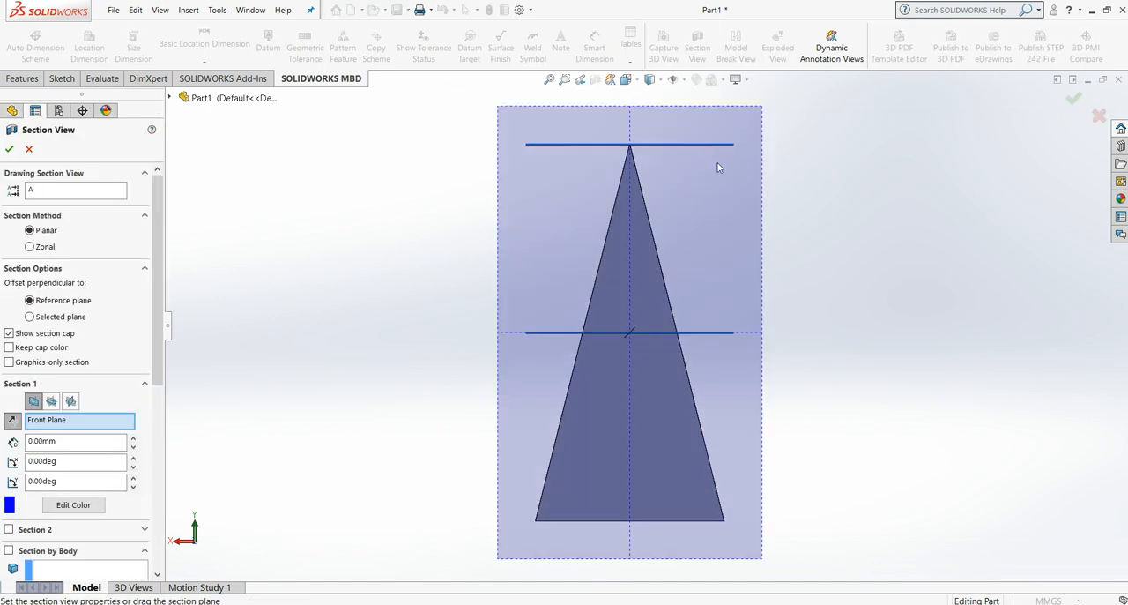
{"action": "scroll", "coordinate": [736, 266], "scroll_direction": "up", "scroll_amount": 5}
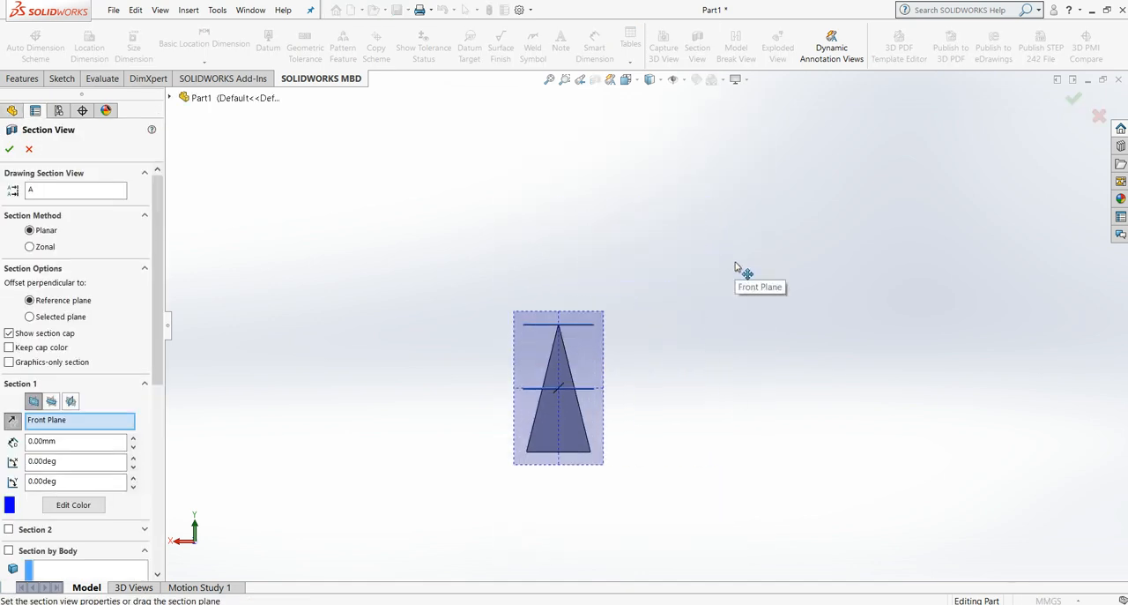
{"action": "scroll", "coordinate": [491, 559], "scroll_direction": "down", "scroll_amount": 1}
{"action": "scroll", "coordinate": [511, 385], "scroll_direction": "down", "scroll_amount": 1}
{"action": "scroll", "coordinate": [504, 352], "scroll_direction": "down", "scroll_amount": 1}
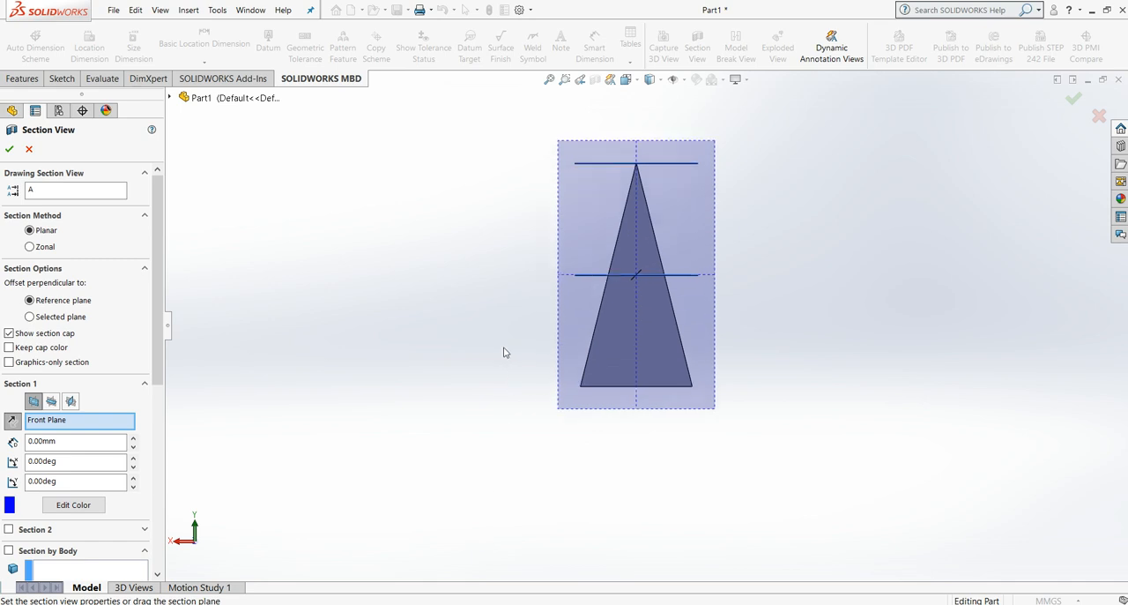
{"action": "middle_click_drag", "start_coordinate": [506, 346], "coordinate": [793, 311]}
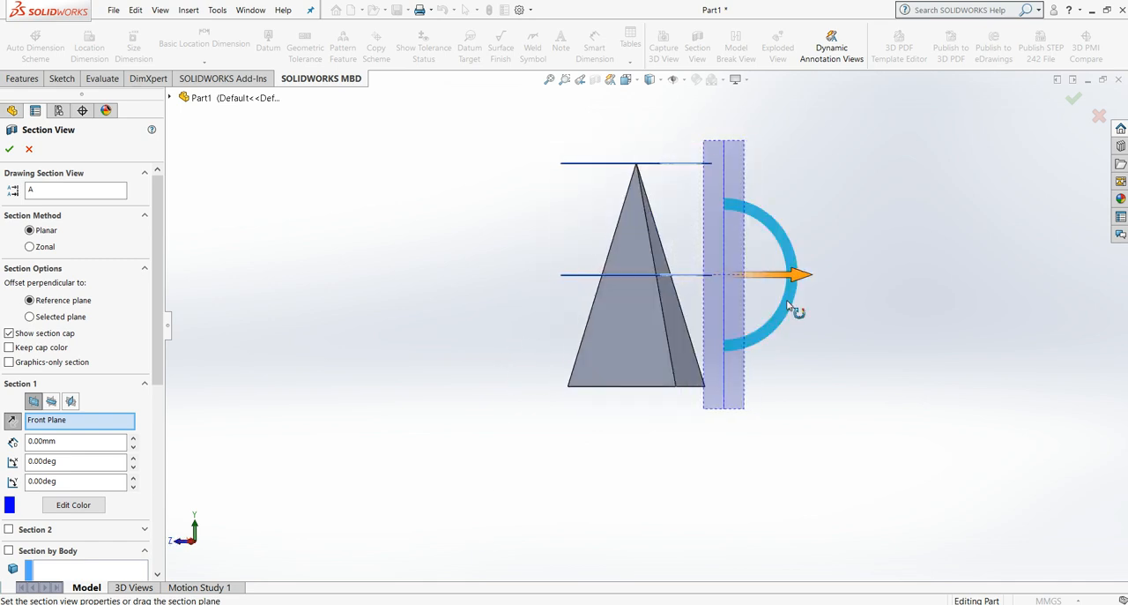
{"action": "left_click_drag", "start_coordinate": [794, 280], "coordinate": [709, 280]}
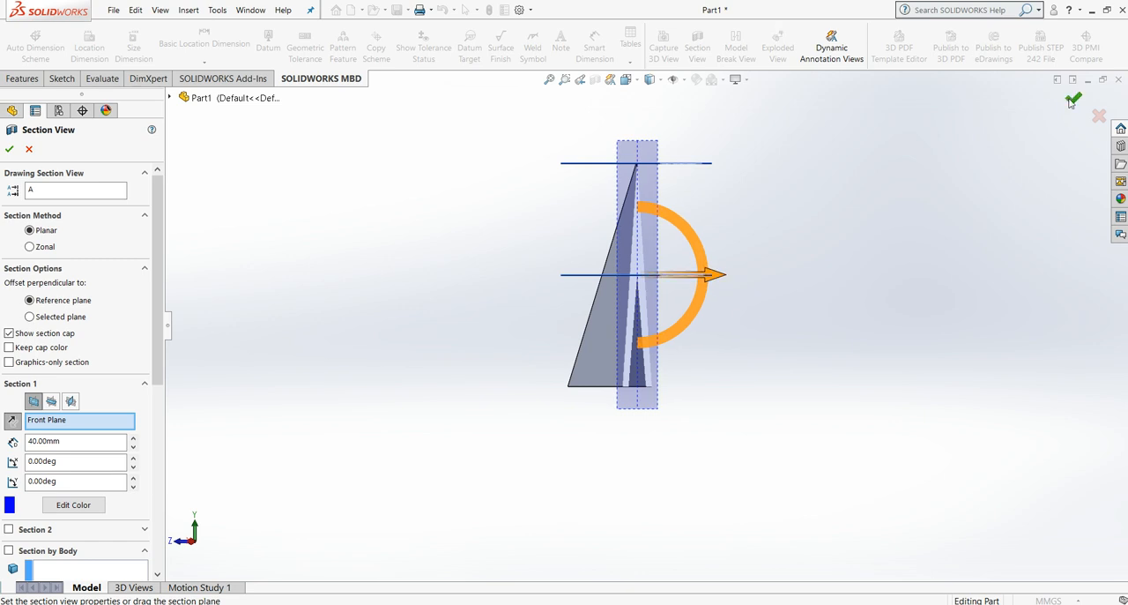
{"action": "left_click_drag", "start_coordinate": [715, 276], "coordinate": [719, 312]}
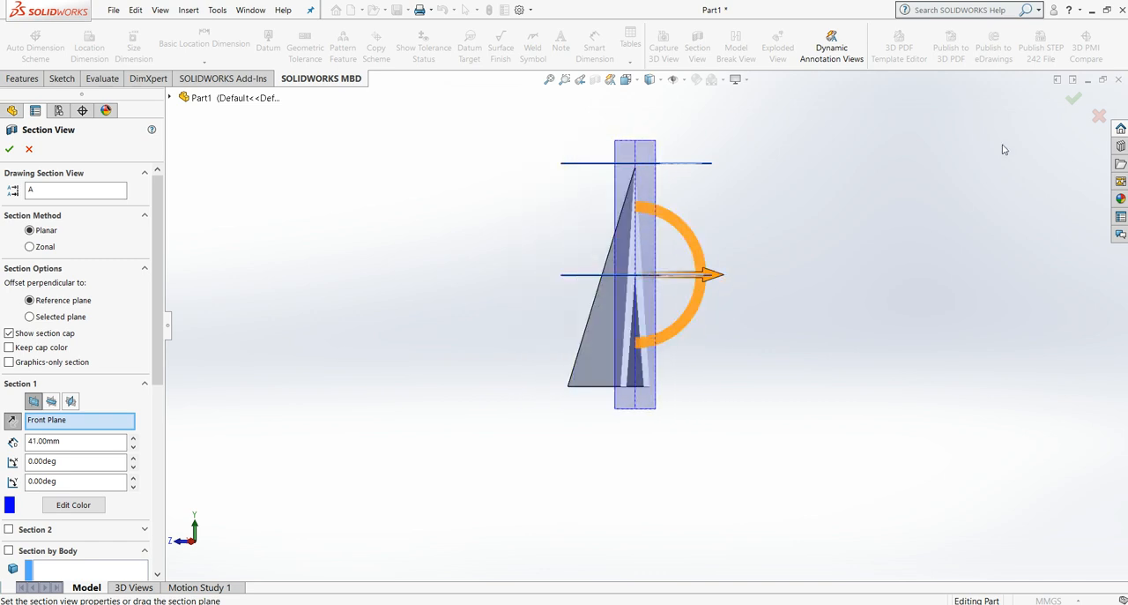
{"action": "left_click", "coordinate": [1074, 98]}
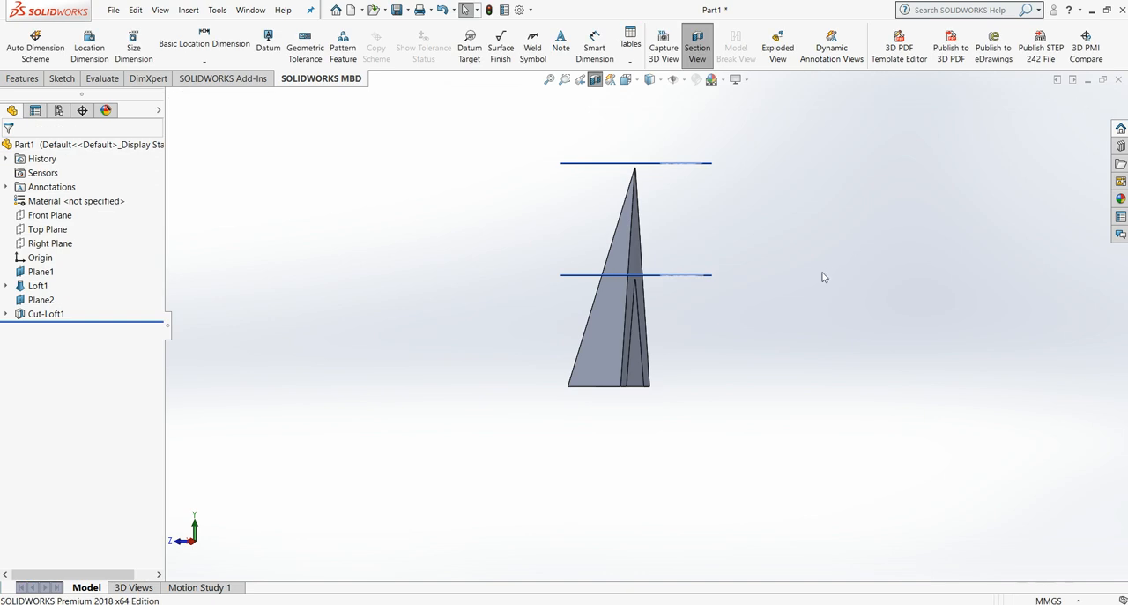
Step: Inspect the sectioned pyramid's internal cut from an angled view
{"action": "key", "text": "Left"}
{"action": "key", "text": "Left"}
{"action": "key", "text": "Left"}
{"action": "key", "text": "Left"}
{"action": "key", "text": "Left"}
{"action": "key", "text": "Down"}
{"action": "key", "text": "Down"}
{"action": "key", "text": "Down"}
{"action": "key", "text": "Left"}
{"action": "key", "text": "Left"}
{"action": "key", "text": "Left"}
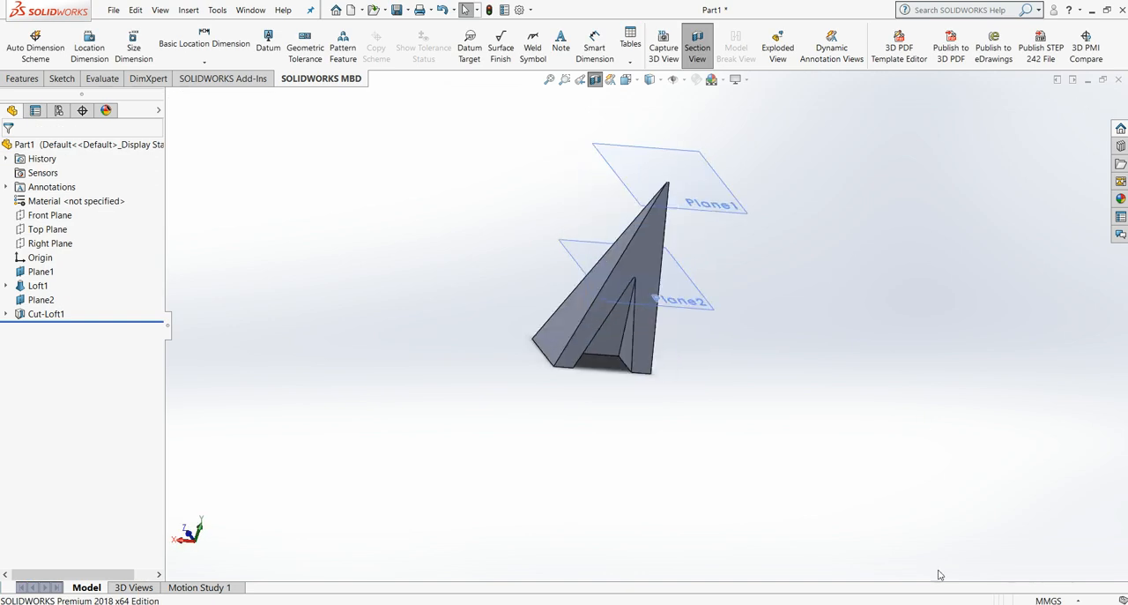
Step: Switch to the Lab 10 document in Word, read the lofted cut instructions and the final task, and return to SOLIDWORKS
{"action": "left_click", "coordinate": [927, 602]}
{"action": "left_click", "coordinate": [839, 586]}
{"action": "scroll", "coordinate": [490, 333], "scroll_direction": "down", "scroll_amount": 1}
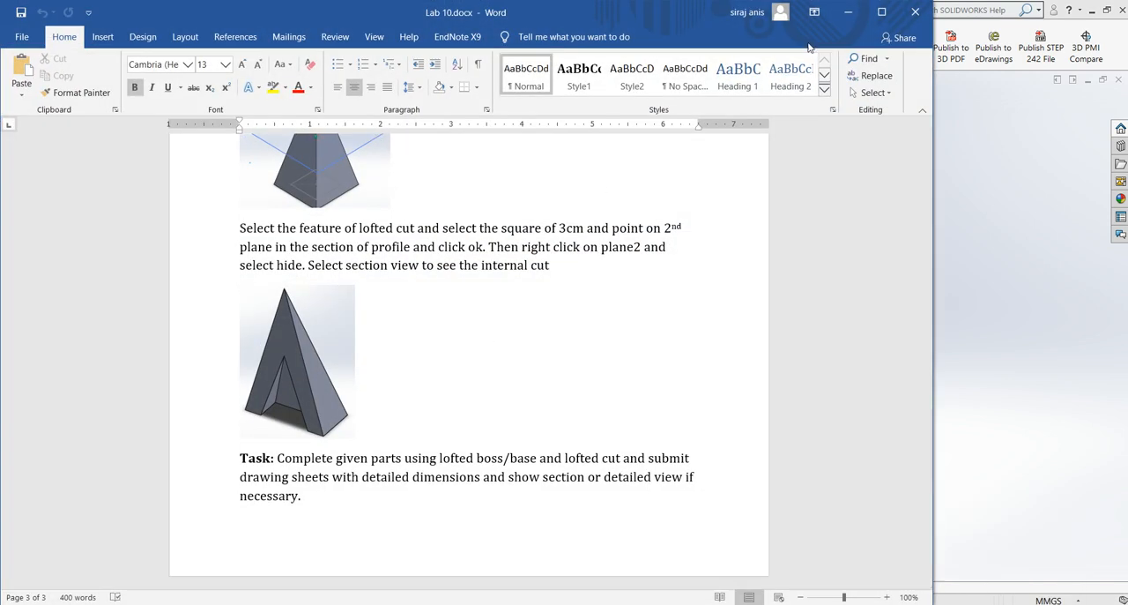
{"action": "left_click", "coordinate": [848, 13]}
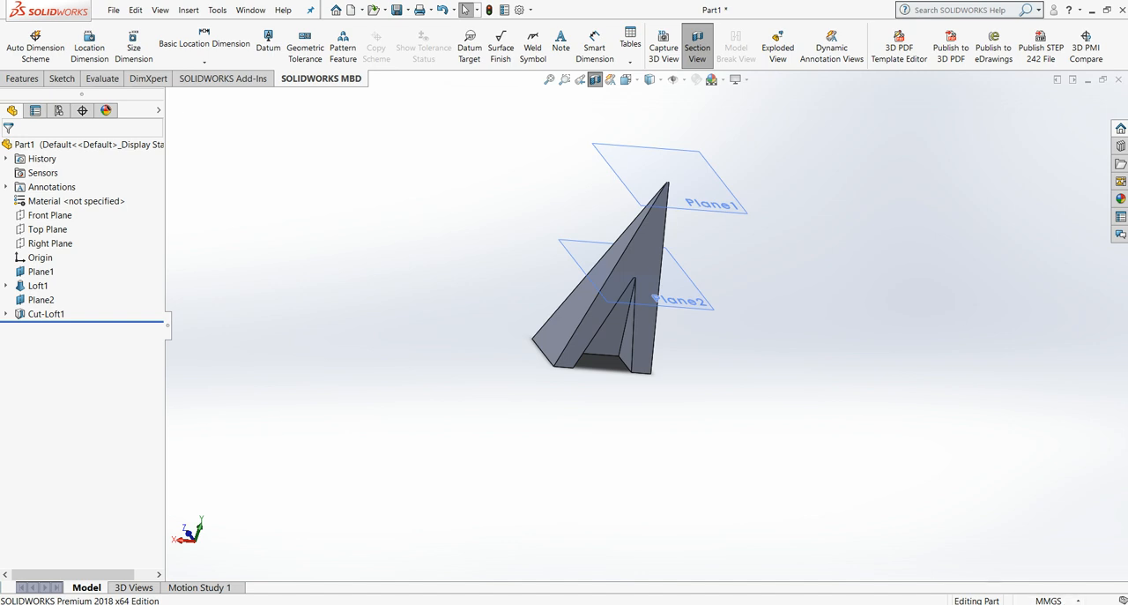
Step: Turn on automatic hiding of the Windows taskbar in desktop mode and minimize the Settings window
{"action": "right_click", "coordinate": [960, 603]}
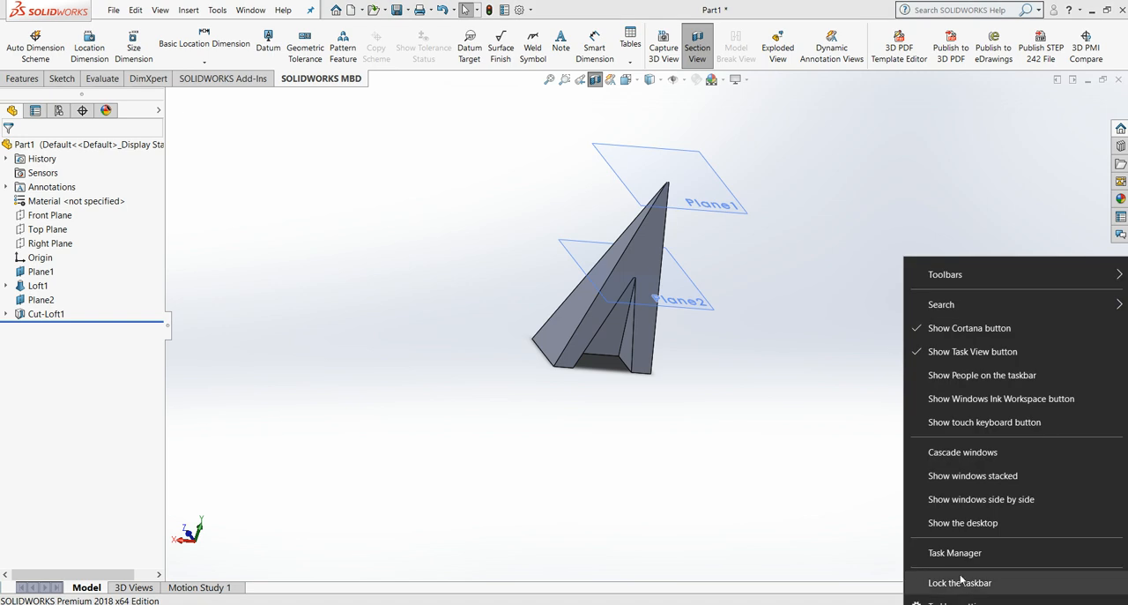
{"action": "mouse_move", "coordinate": [982, 306]}
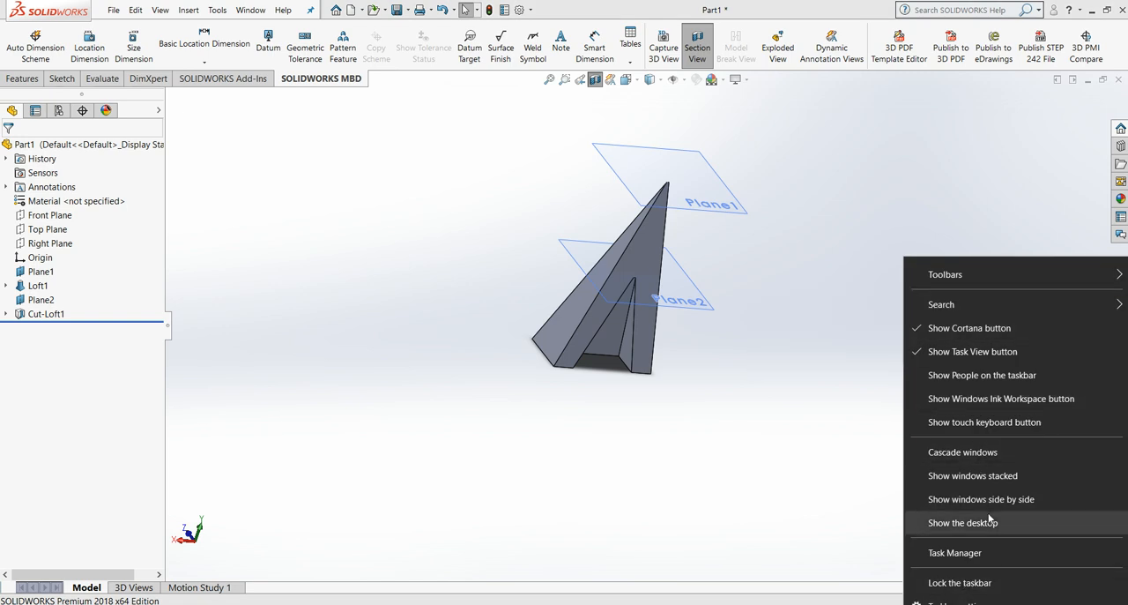
{"action": "mouse_move", "coordinate": [1010, 283]}
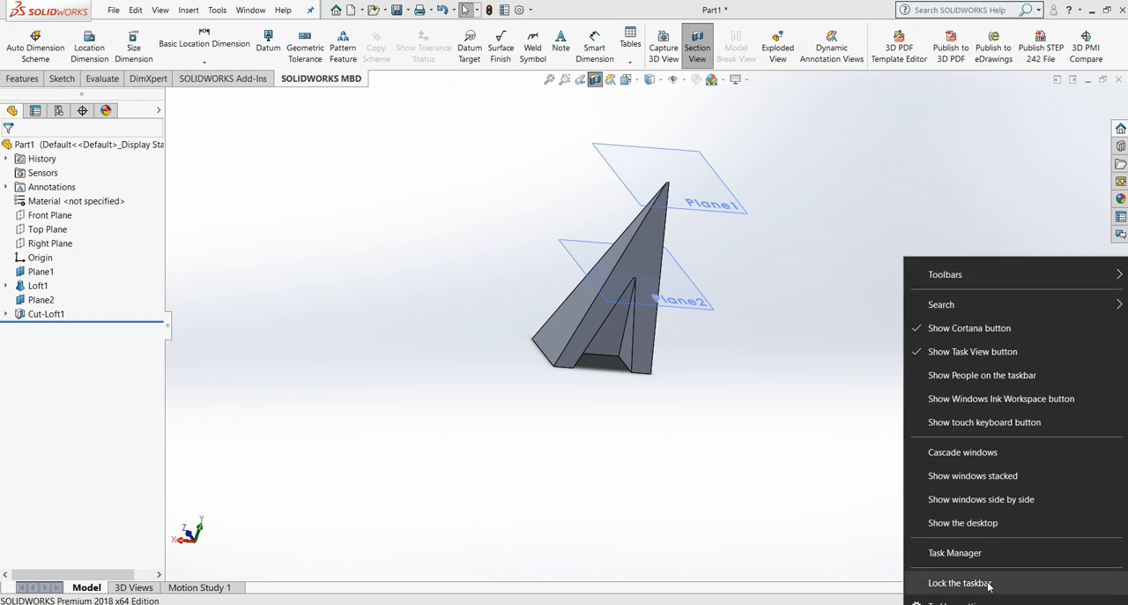
{"action": "left_click", "coordinate": [960, 601]}
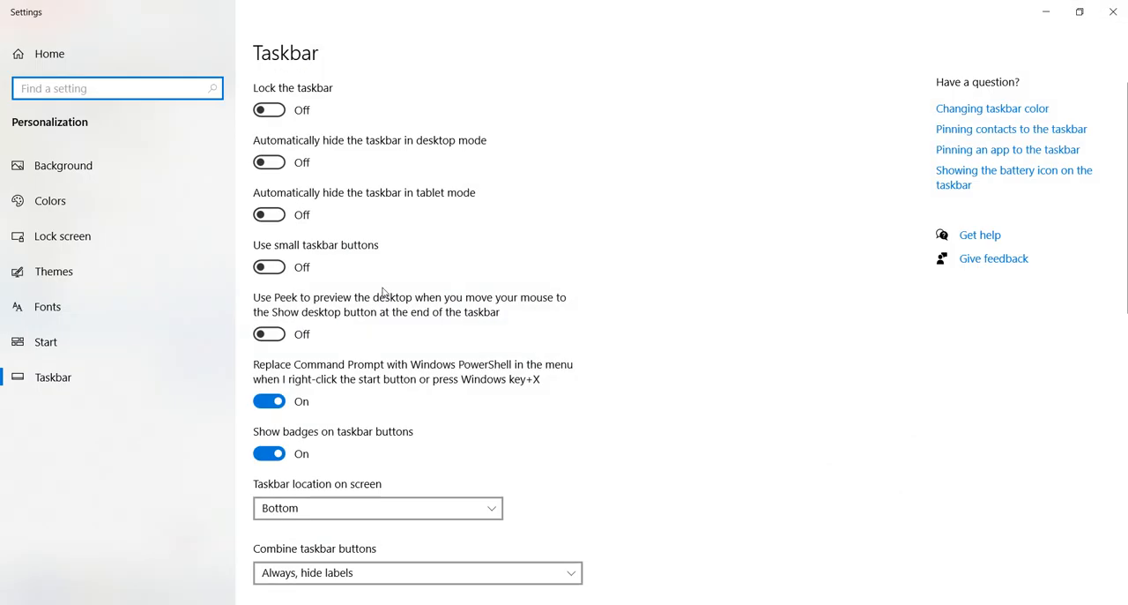
{"action": "left_click", "coordinate": [269, 162]}
{"action": "left_click", "coordinate": [1055, 10]}
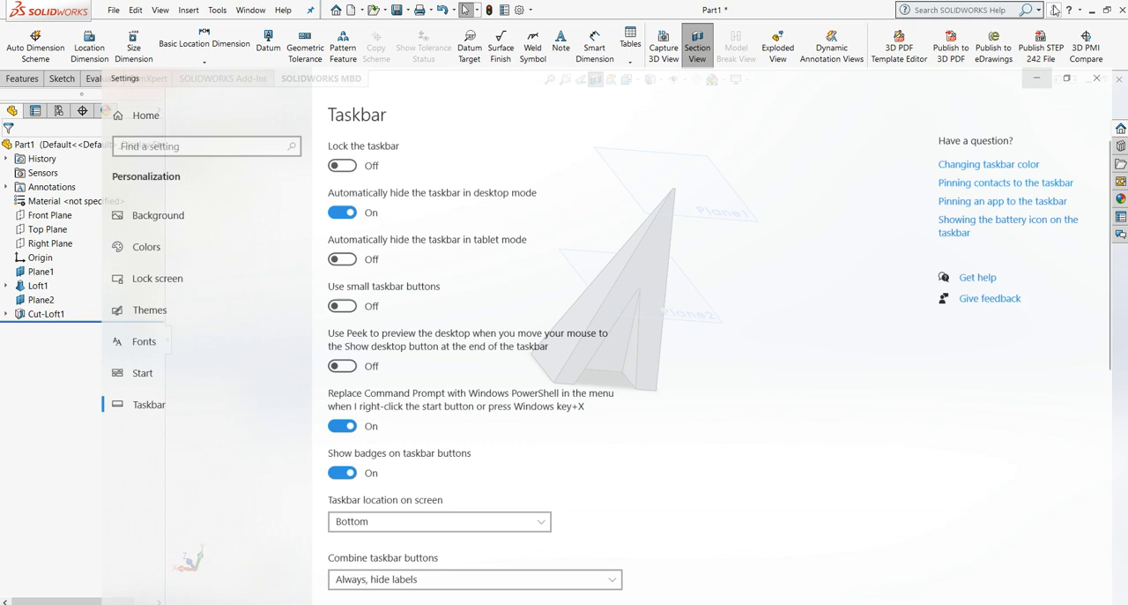